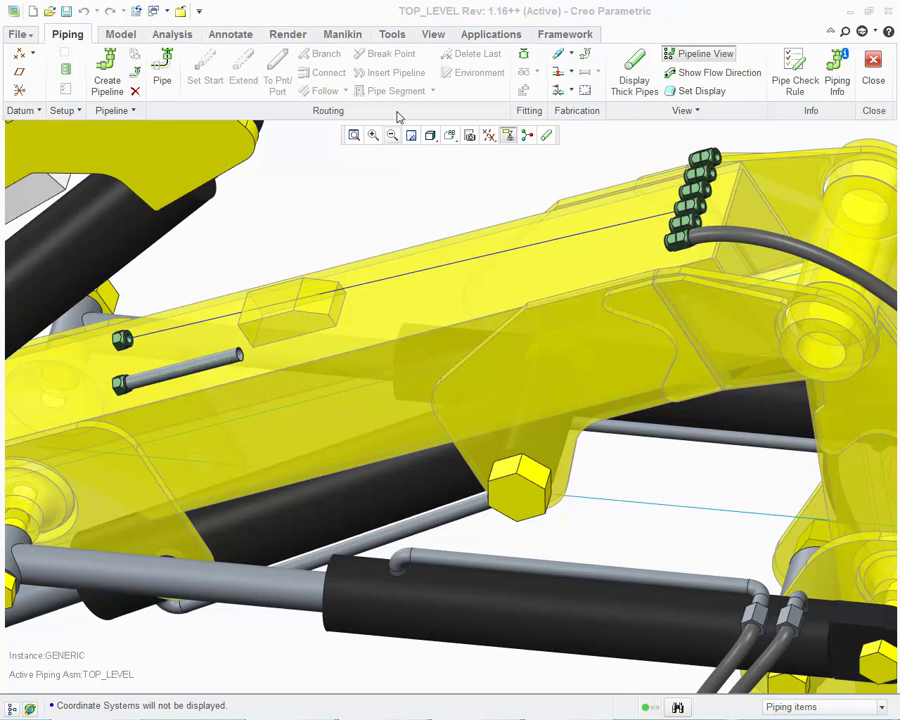
# List straight pipe part 330001's parameters at part level, showing OD 22 and LENGTH_CENTER 200.
pyautogui.click(392, 34)
pyautogui.click(486, 56)
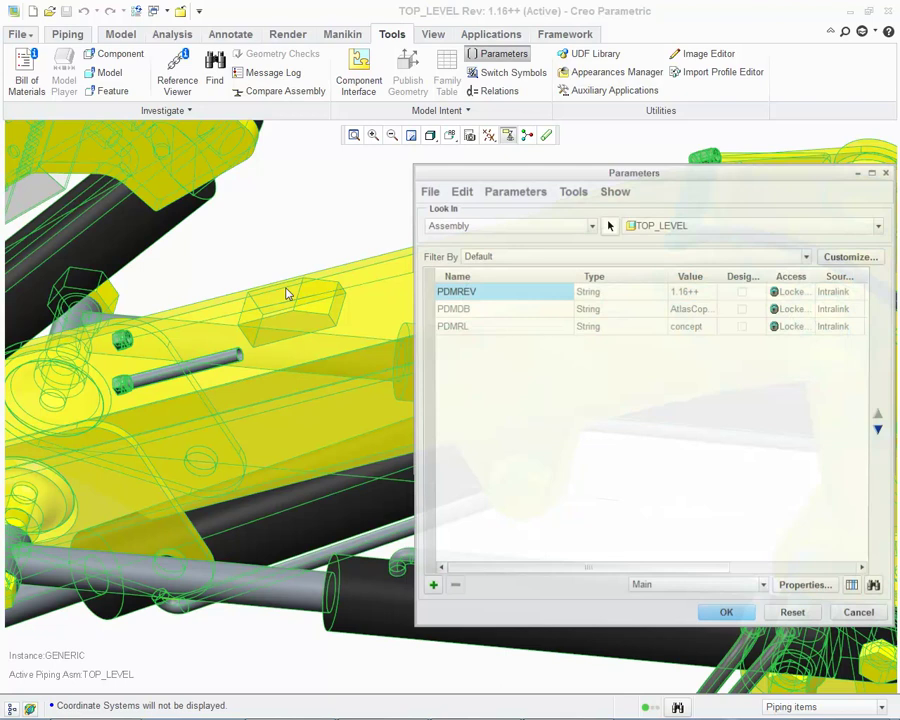
pyautogui.click(516, 225)
pyautogui.click(433, 264)
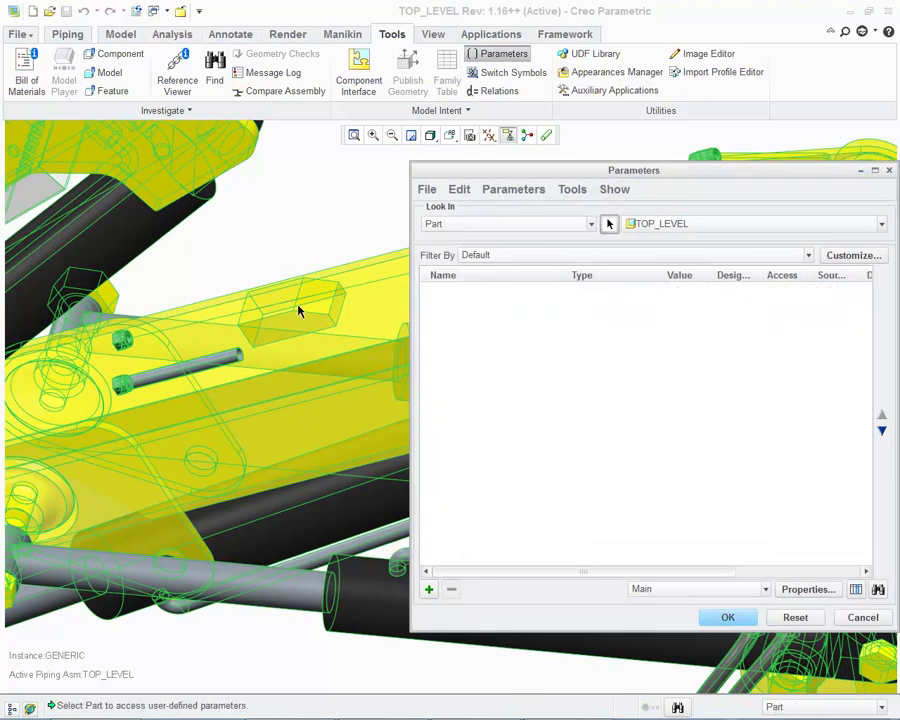
pyautogui.click(235, 356)
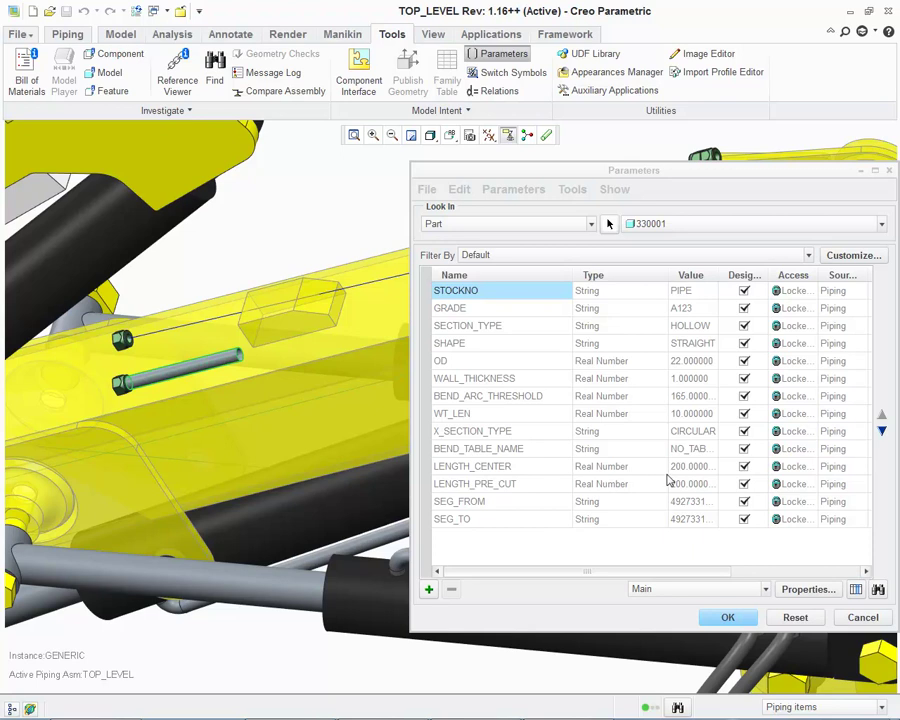
# Extend pipeline 33's straight pipe end by 163.28 into a two-bend zig-zag.
pyautogui.click(728, 617)
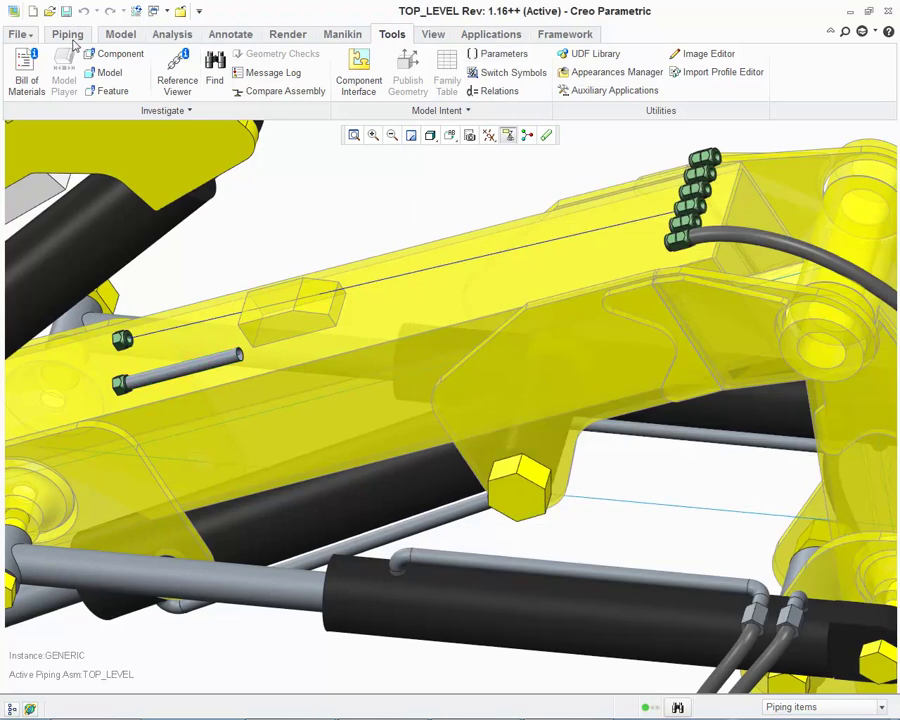
pyautogui.click(70, 37)
pyautogui.click(162, 68)
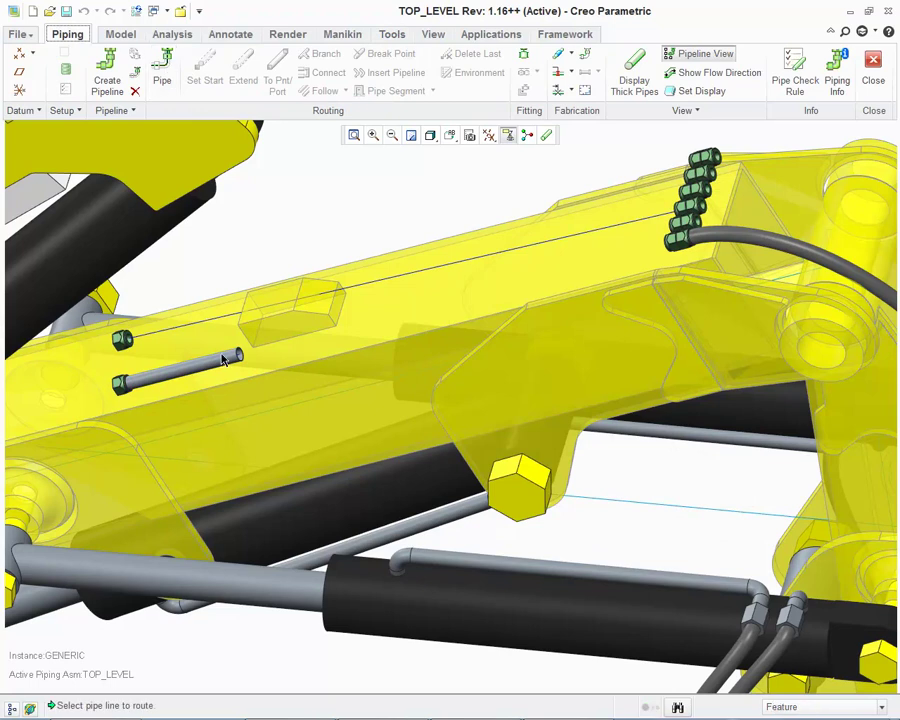
pyautogui.click(225, 362)
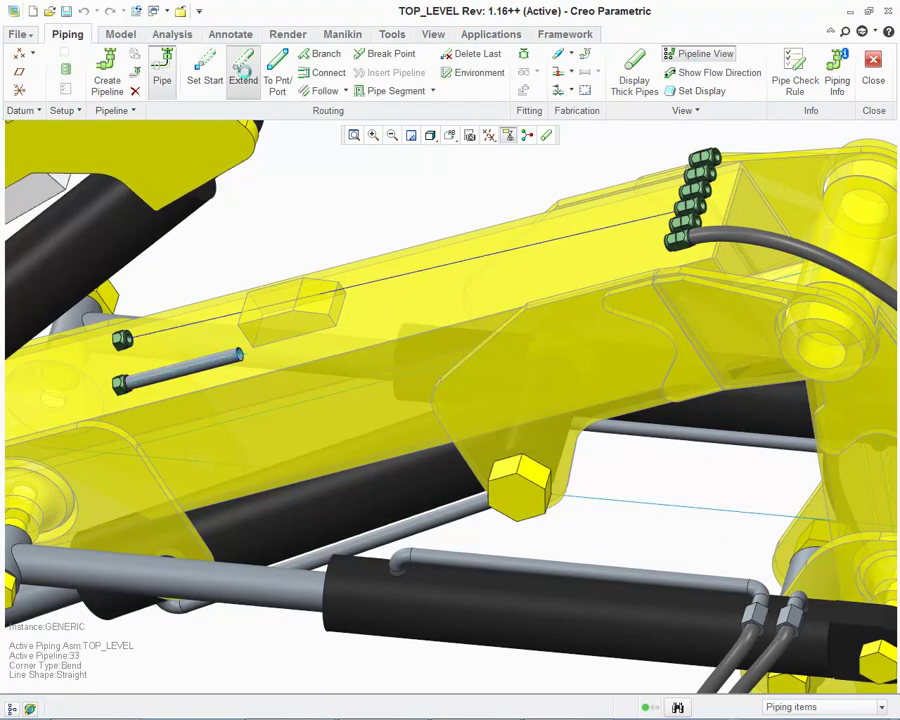
pyautogui.click(243, 70)
pyautogui.moveTo(238, 355); pyautogui.dragTo(316, 423)
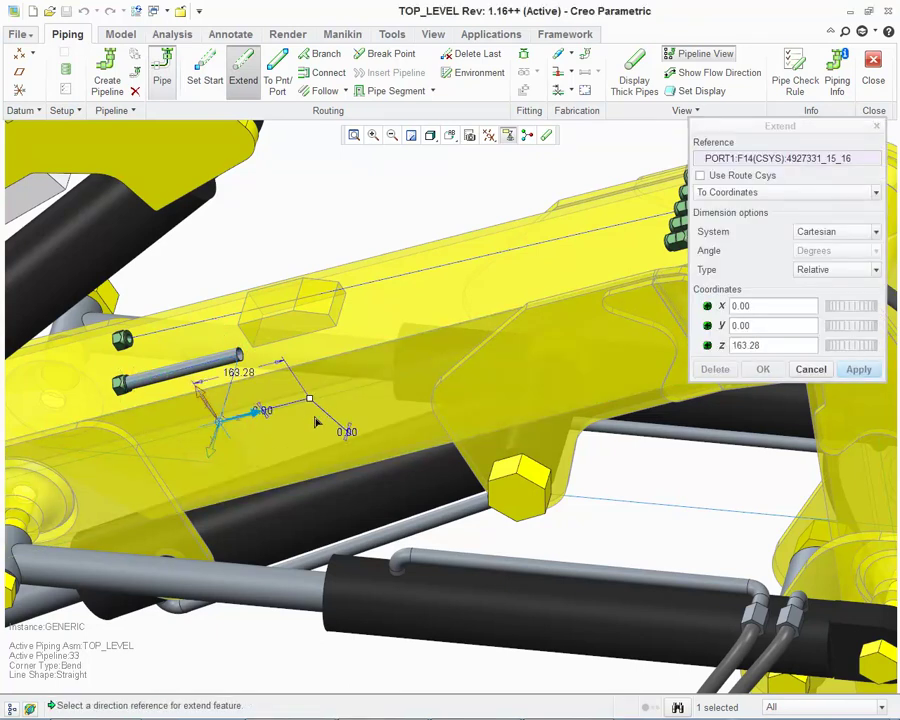
pyautogui.click(858, 369)
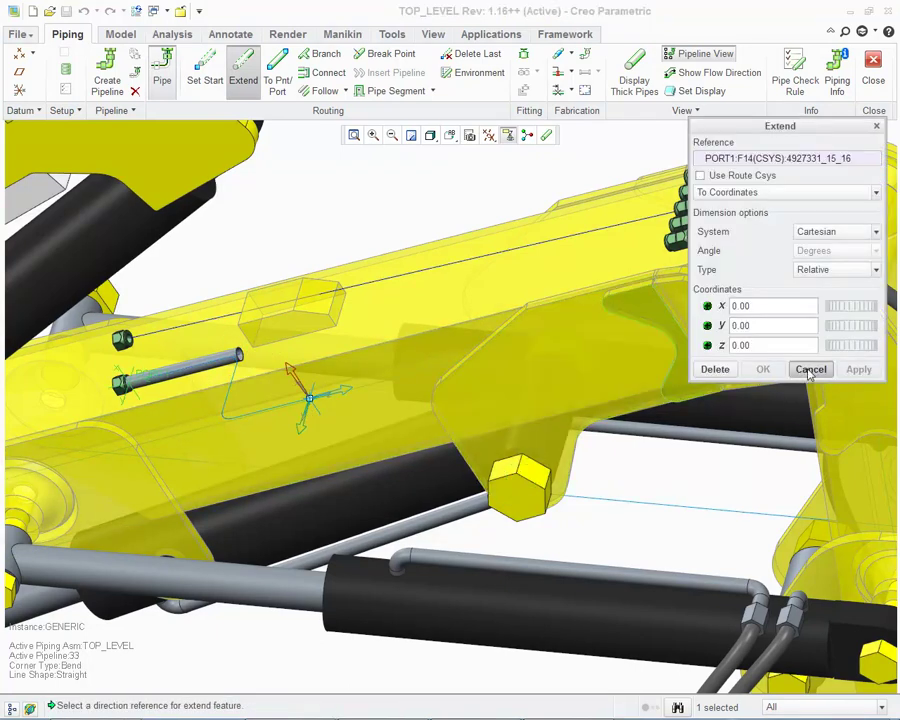
pyautogui.click(810, 369)
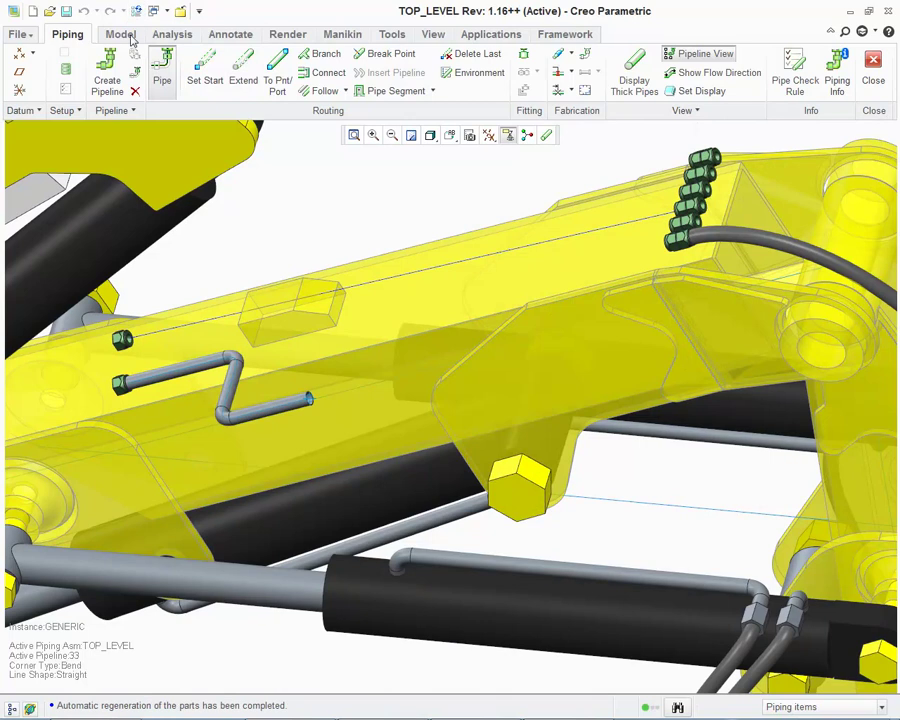
pyautogui.click(392, 34)
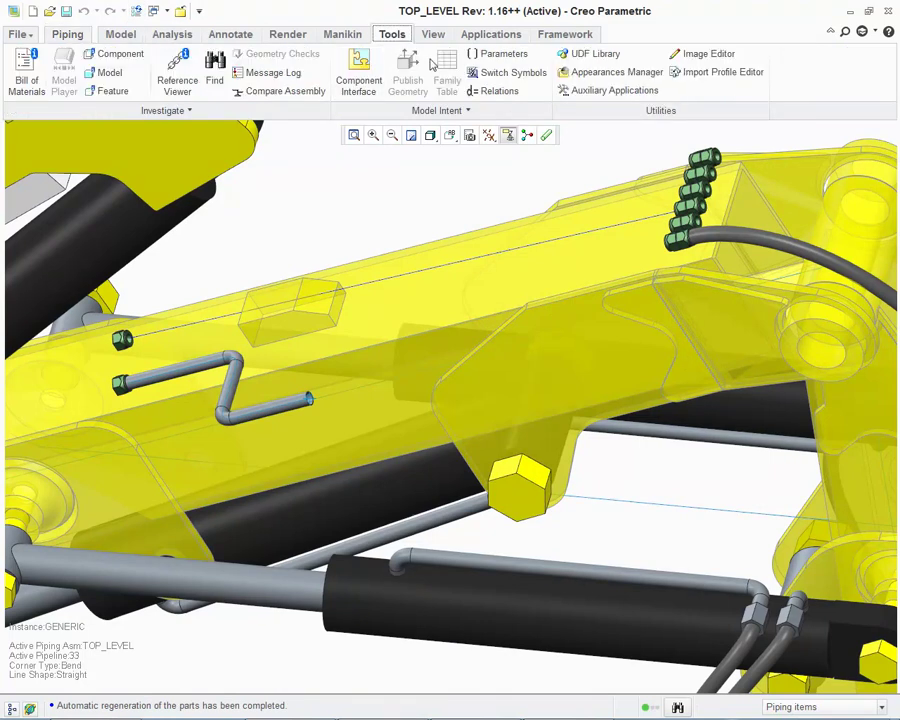
pyautogui.click(497, 53)
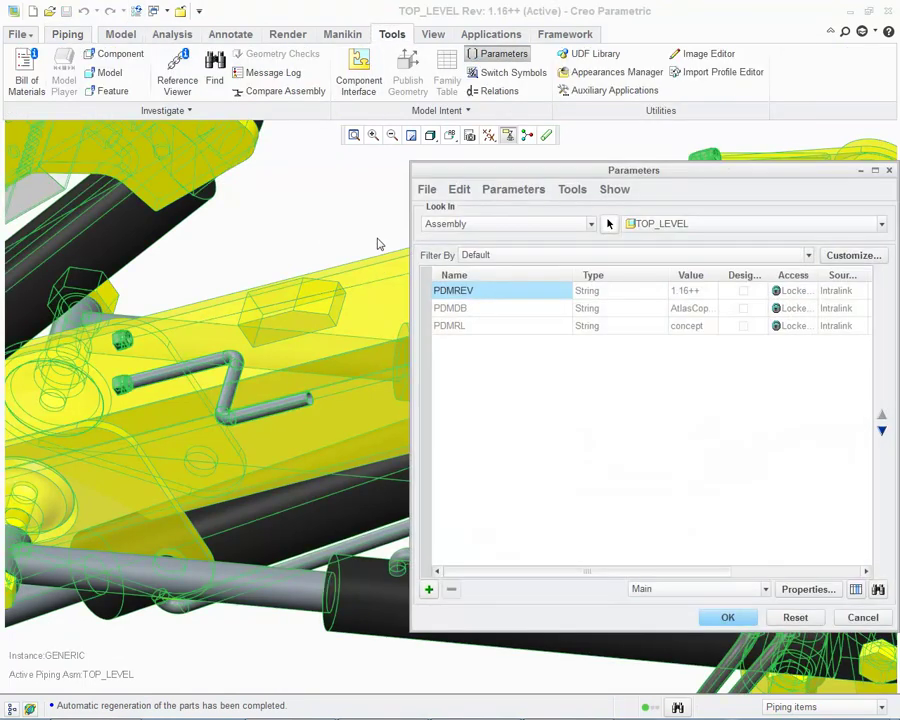
pyautogui.click(452, 227)
pyautogui.click(433, 263)
pyautogui.click(272, 415)
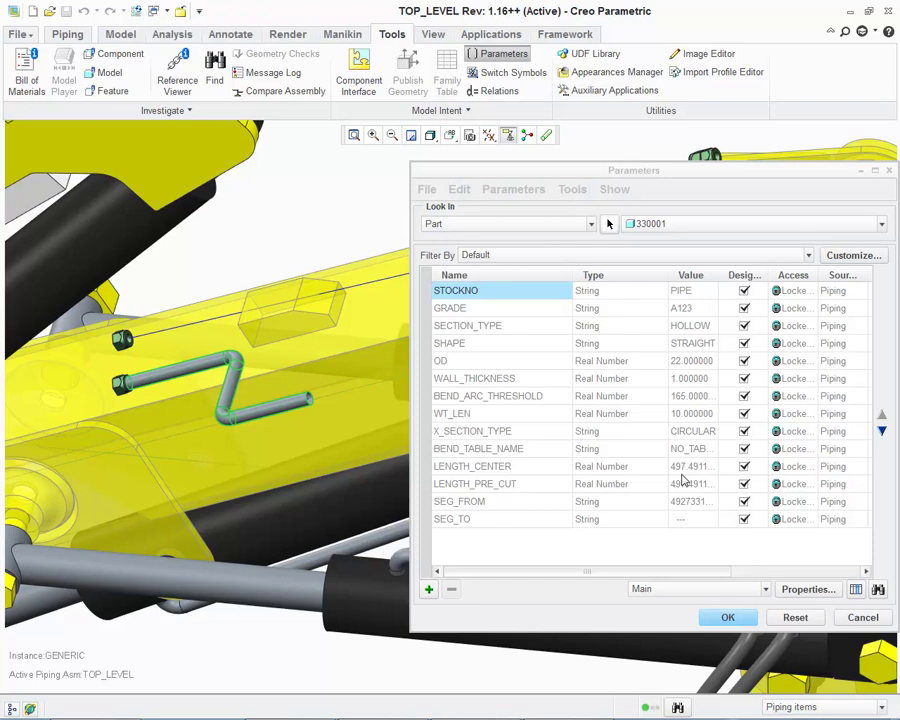
pyautogui.click(728, 617)
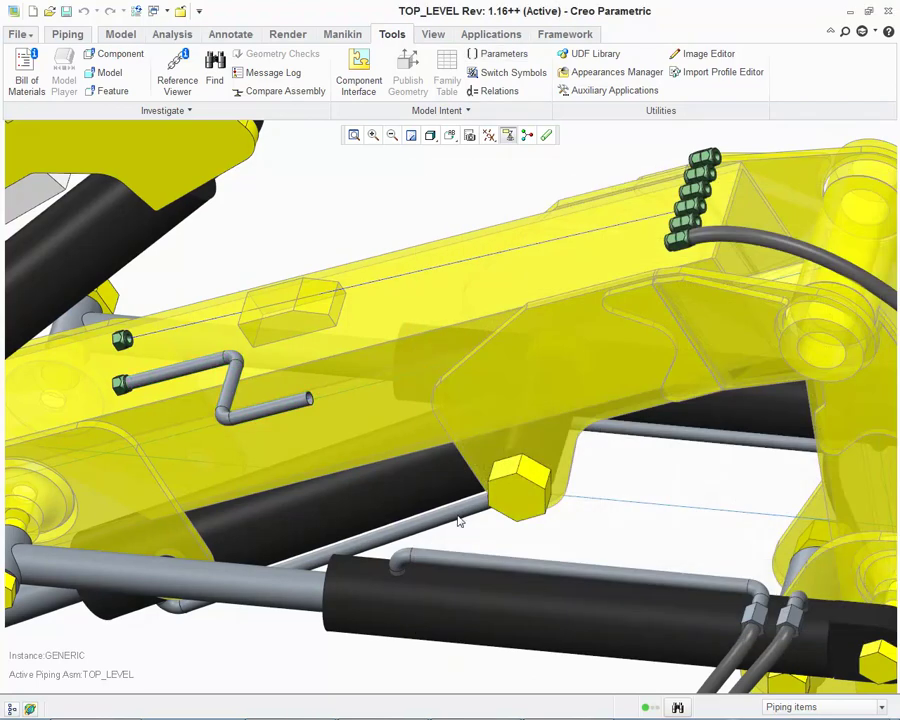
# Preview a further extension of pipeline 33's open end to Y -39.12.
pyautogui.click(66, 34)
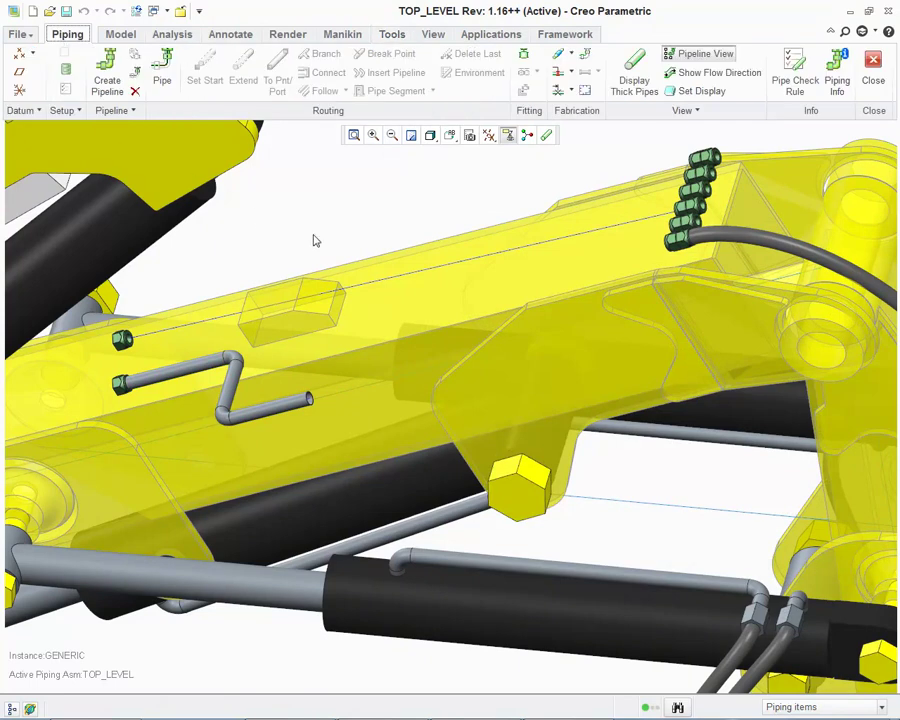
pyautogui.click(162, 70)
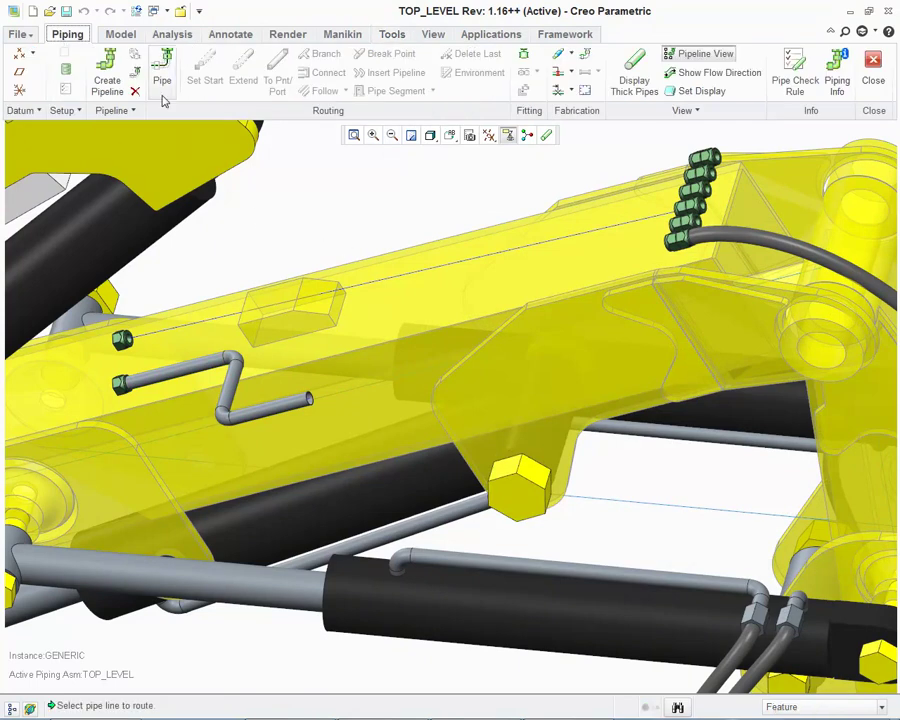
pyautogui.click(298, 405)
pyautogui.scroll(-5, 312, 376)
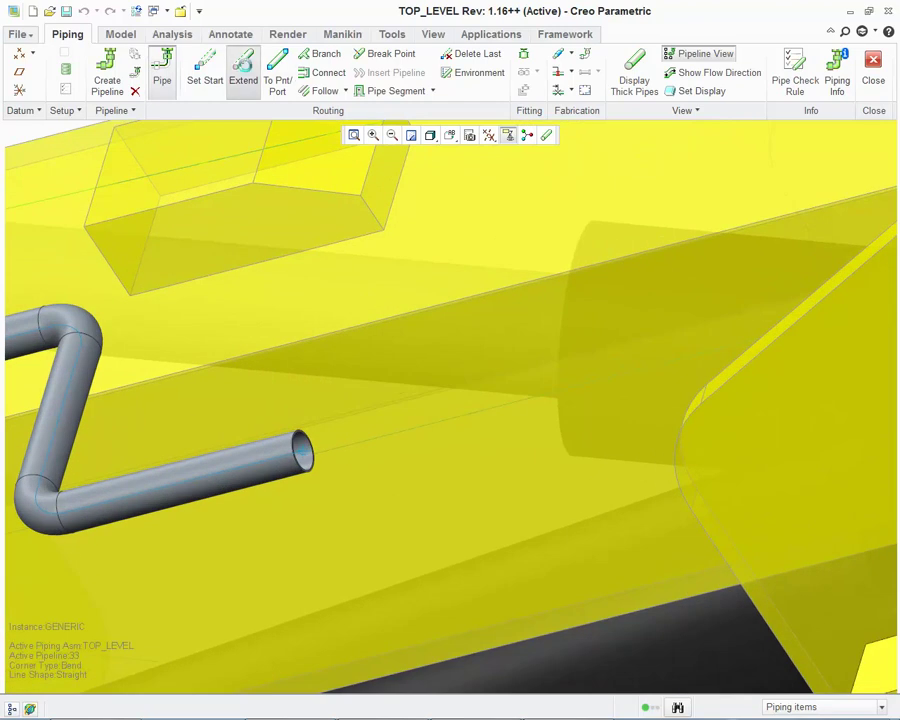
pyautogui.click(243, 75)
pyautogui.moveTo(300, 450); pyautogui.dragTo(321, 432)
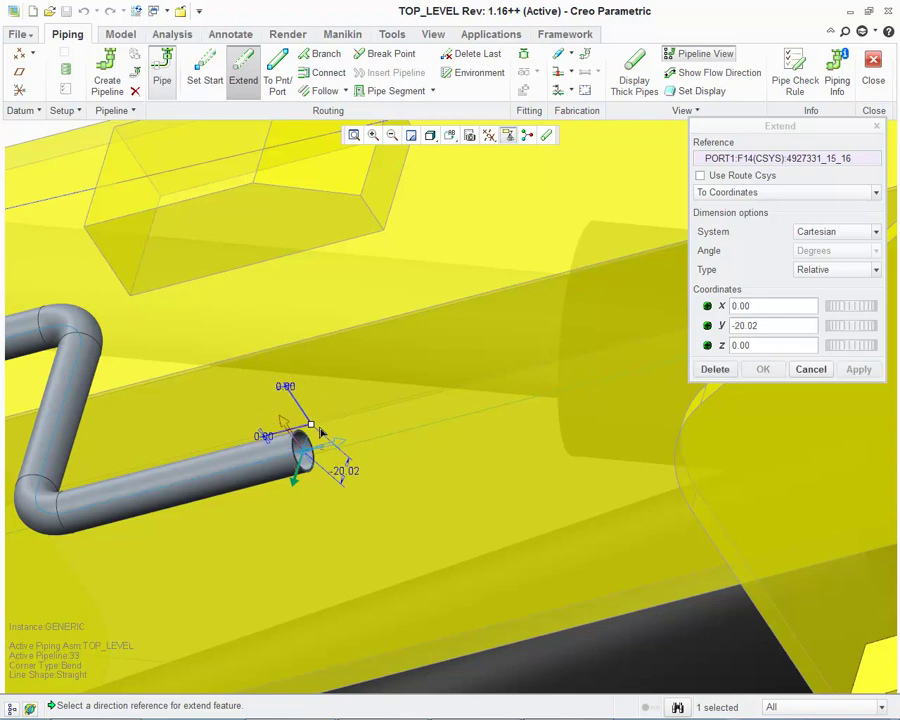
pyautogui.moveTo(321, 432); pyautogui.dragTo(339, 411)
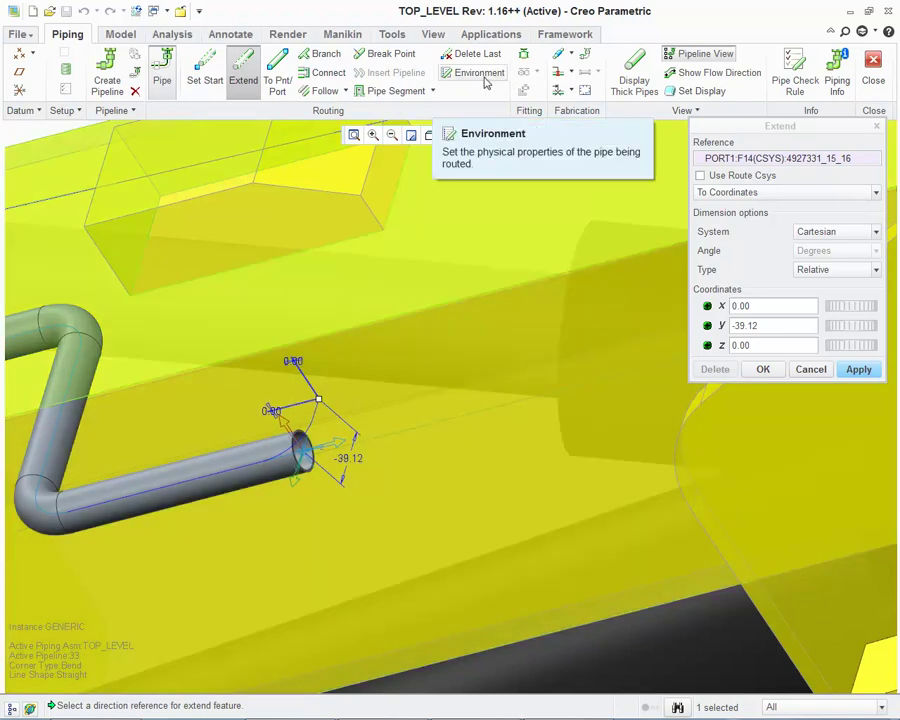
# Switch the corner type to fittings and shorten the extension to Y -11.52.
pyautogui.click(482, 74)
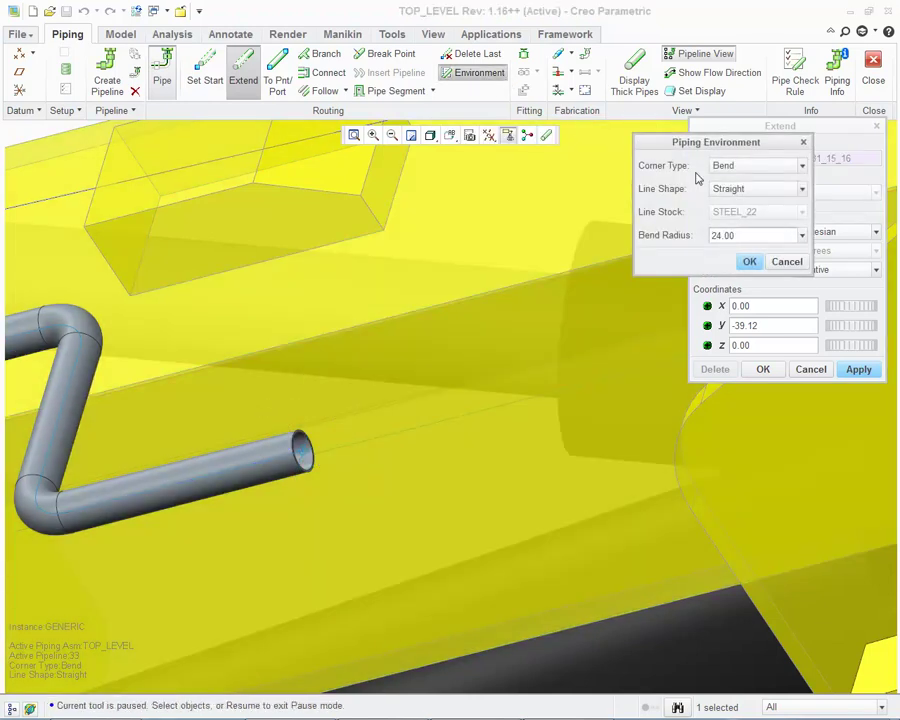
pyautogui.click(755, 168)
pyautogui.click(752, 195)
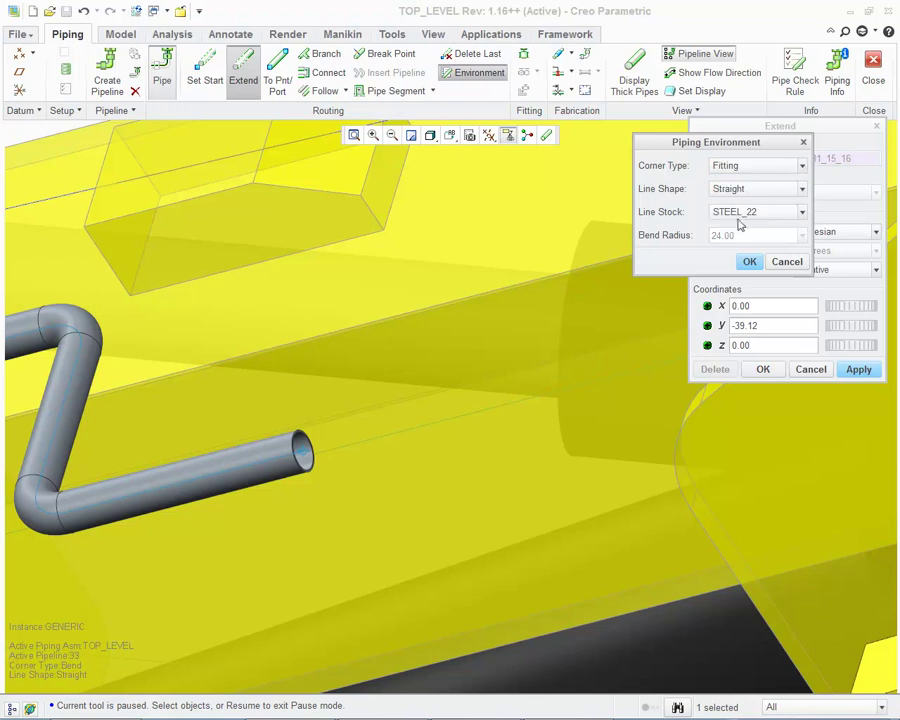
pyautogui.click(750, 262)
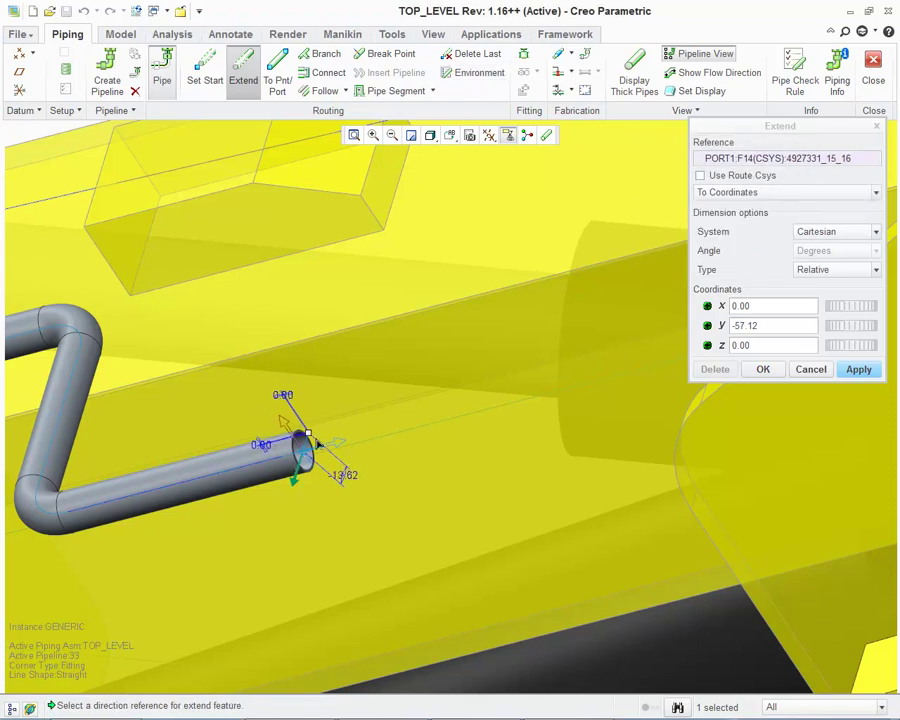
pyautogui.moveTo(318, 443); pyautogui.dragTo(359, 335)
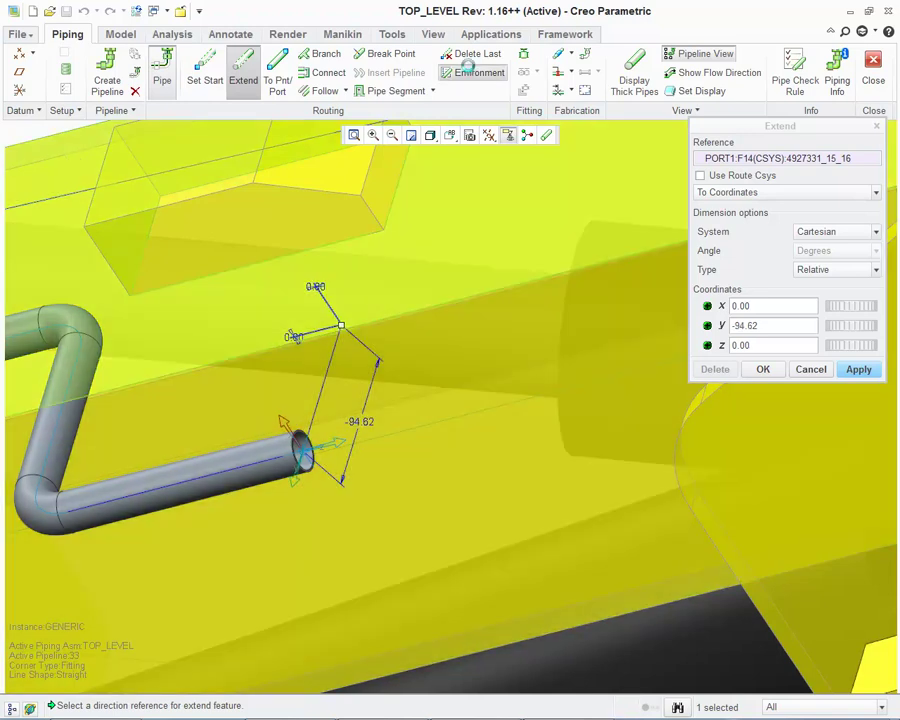
# Use bend corners with radius 24.00 and apply the Y -94.62 extension.
pyautogui.click(470, 72)
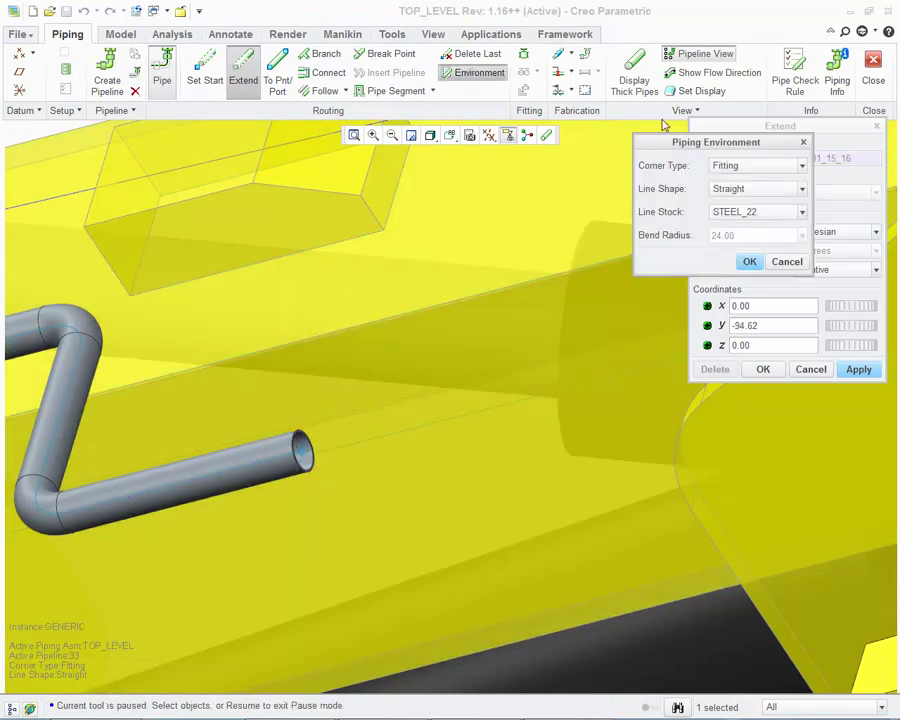
pyautogui.click(735, 167)
pyautogui.click(734, 182)
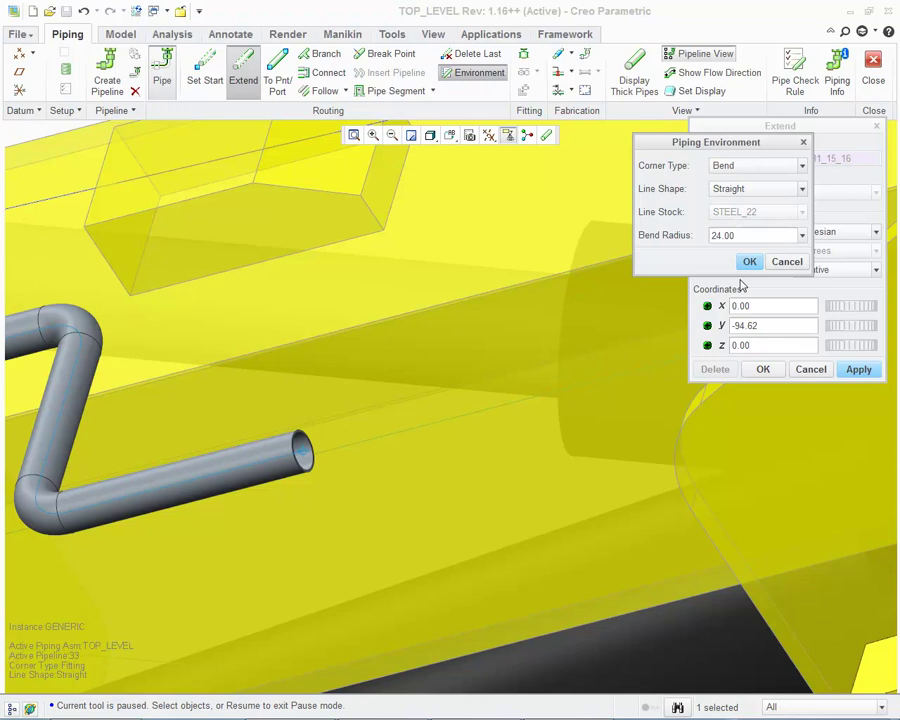
pyautogui.click(751, 262)
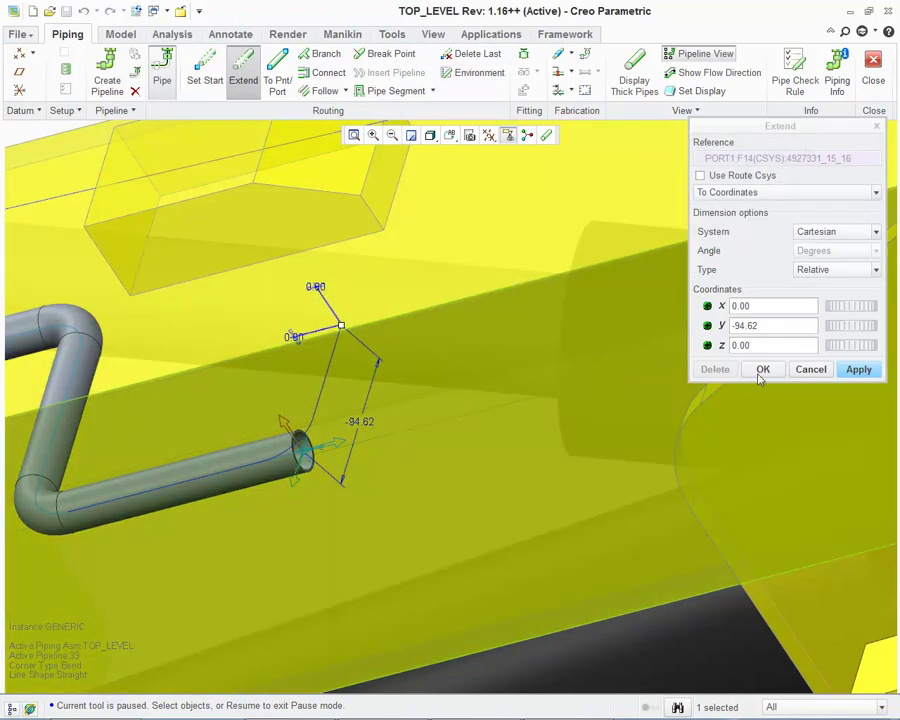
pyautogui.click(762, 369)
pyautogui.hotkey('ctrl', 'd')
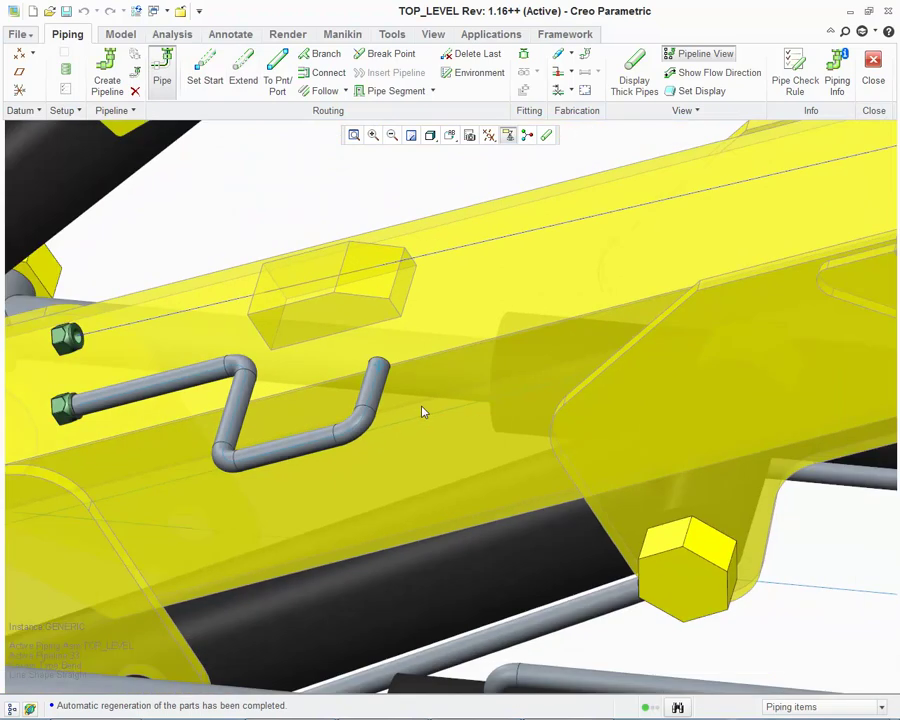
pyautogui.keyDown('shift'); pyautogui.moveTo(425, 408); pyautogui.dragTo(388, 486, button='middle'); pyautogui.keyUp('shift')
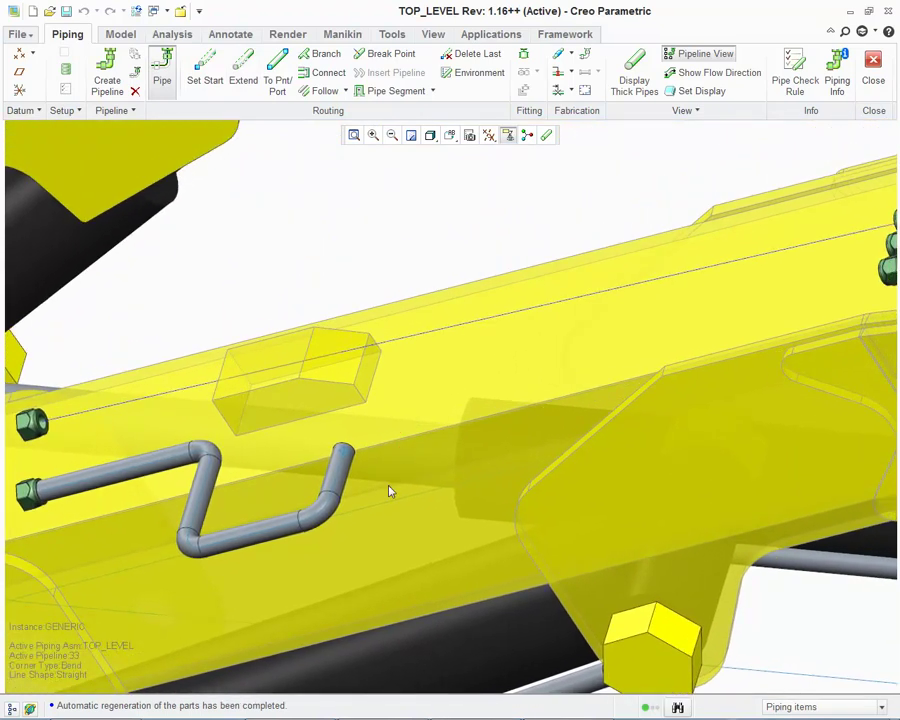
# Connect the boom's far port to the U-pipe's open end.
pyautogui.click(322, 73)
pyautogui.keyDown('shift'); pyautogui.moveTo(687, 414); pyautogui.dragTo(560, 492, button='middle'); pyautogui.keyUp('shift')
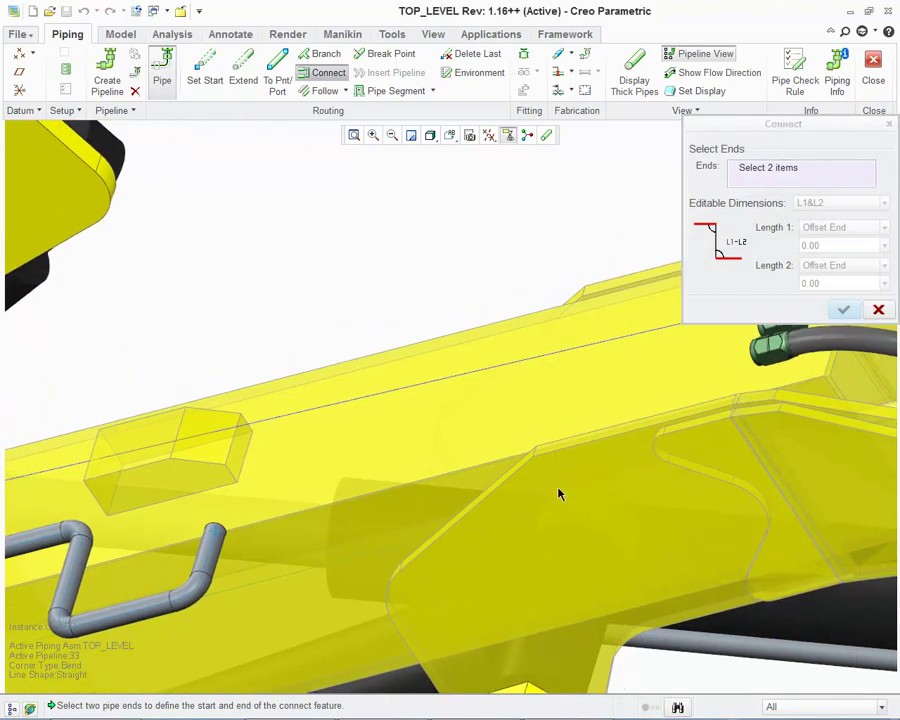
pyautogui.click(766, 346)
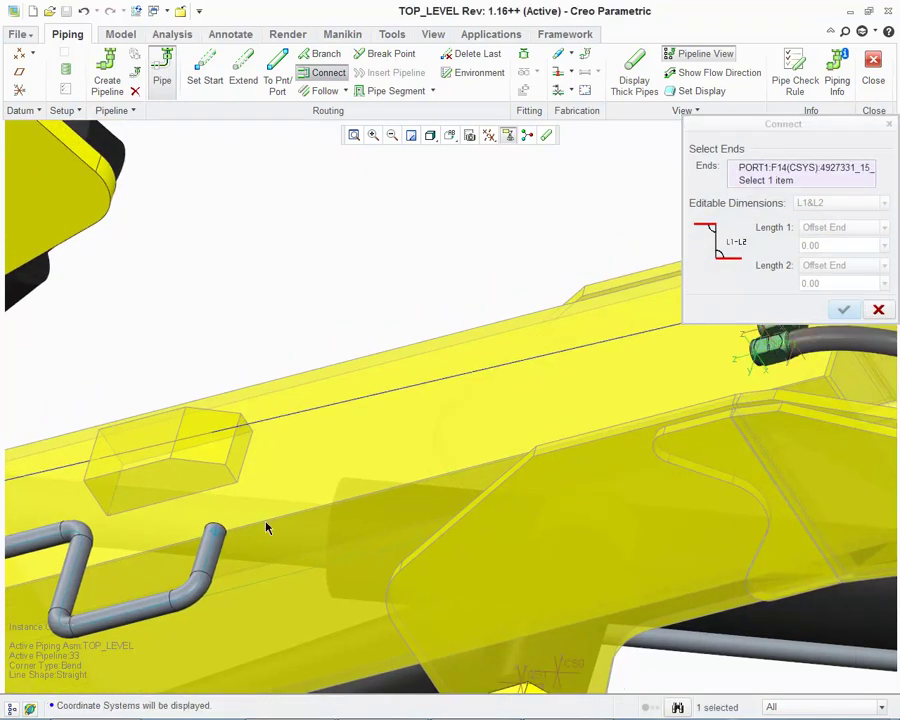
pyautogui.click(216, 532)
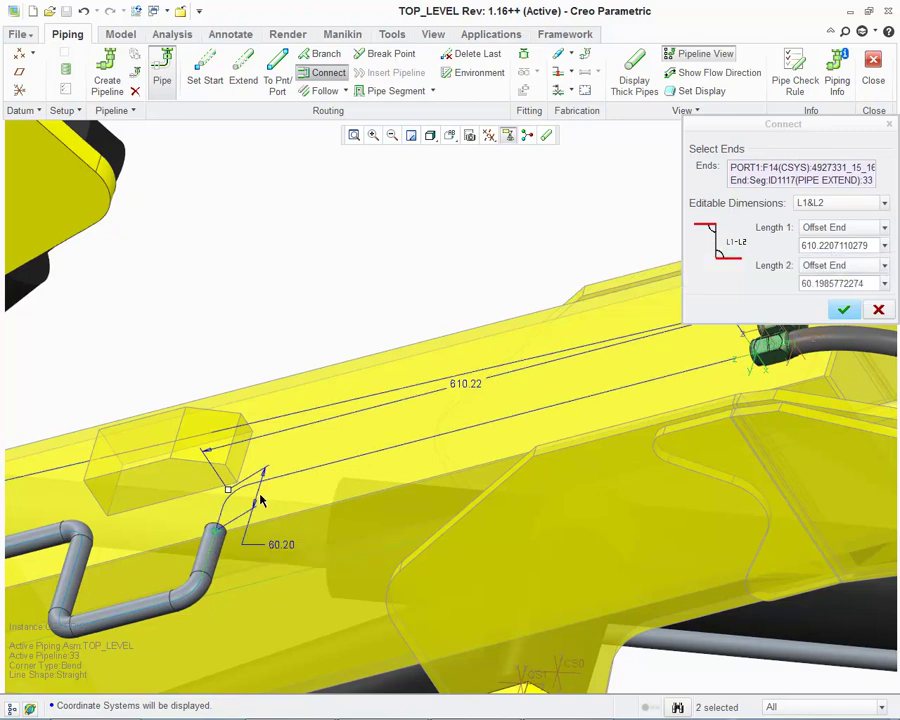
pyautogui.moveTo(231, 488)
pyautogui.mouseDown()
pyautogui.moveTo(272, 516)
pyautogui.moveTo(226, 492)
pyautogui.moveTo(243, 495)
pyautogui.mouseUp()
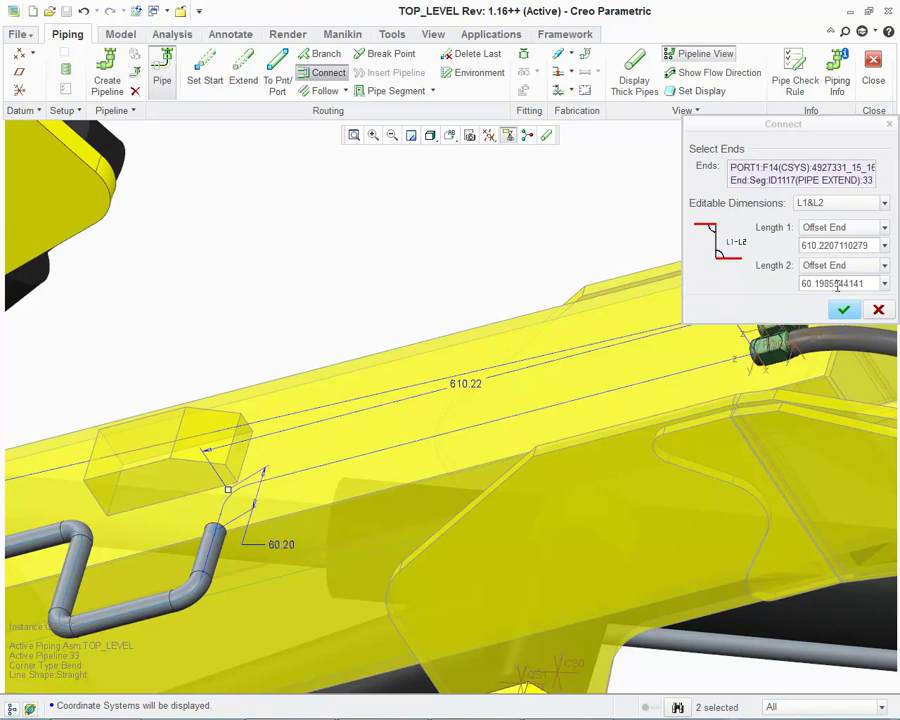
# Set editable dimensions to L1&A2 with Angle 2 = 90 and confirm the connection.
pyautogui.click(829, 204)
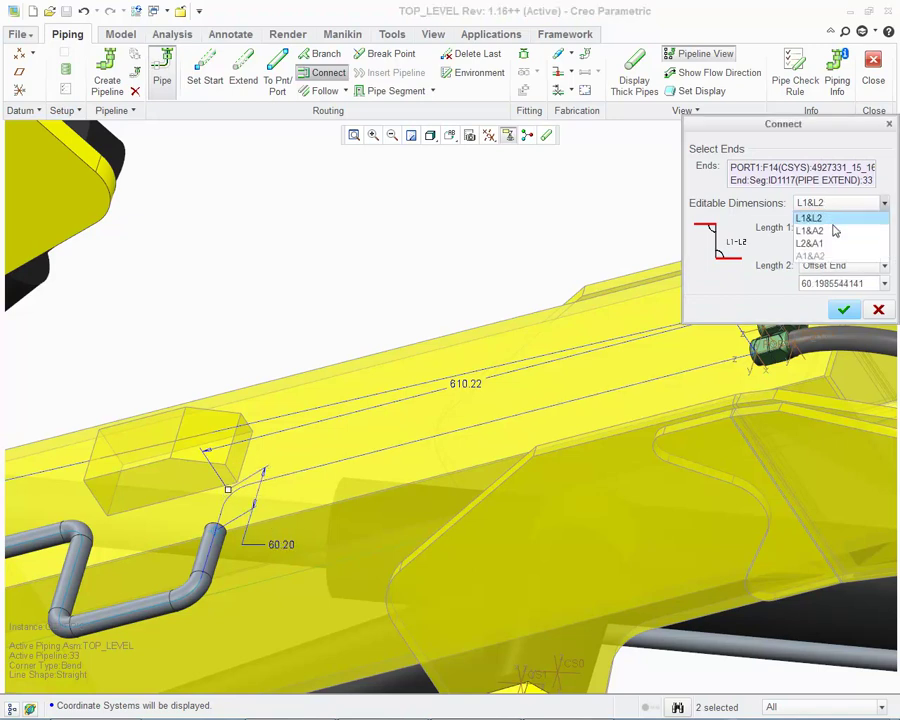
pyautogui.click(828, 232)
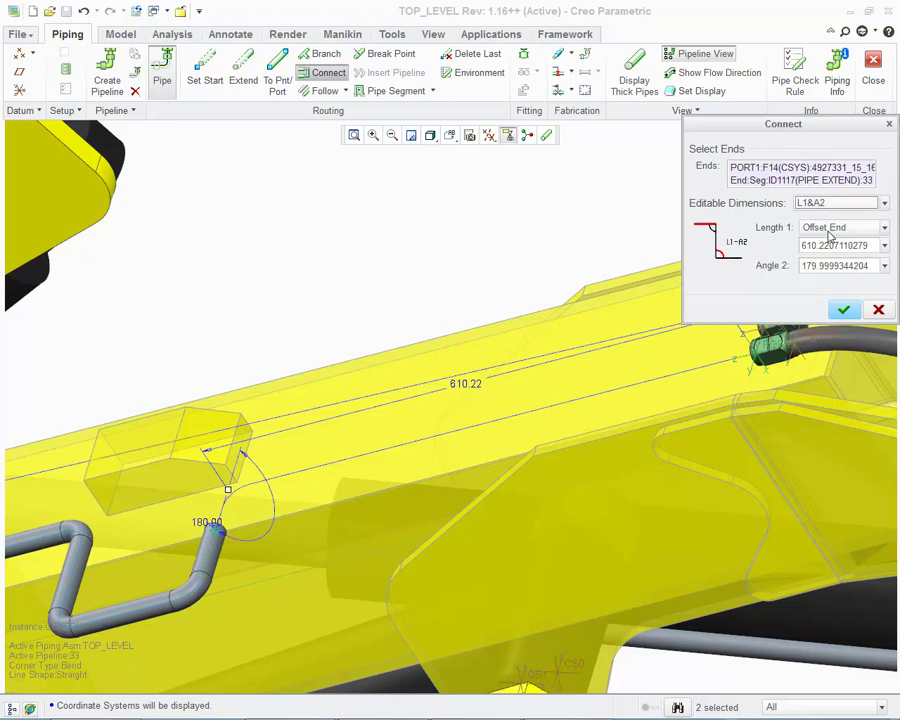
pyautogui.tripleClick(835, 265)
pyautogui.press('BackSpace')
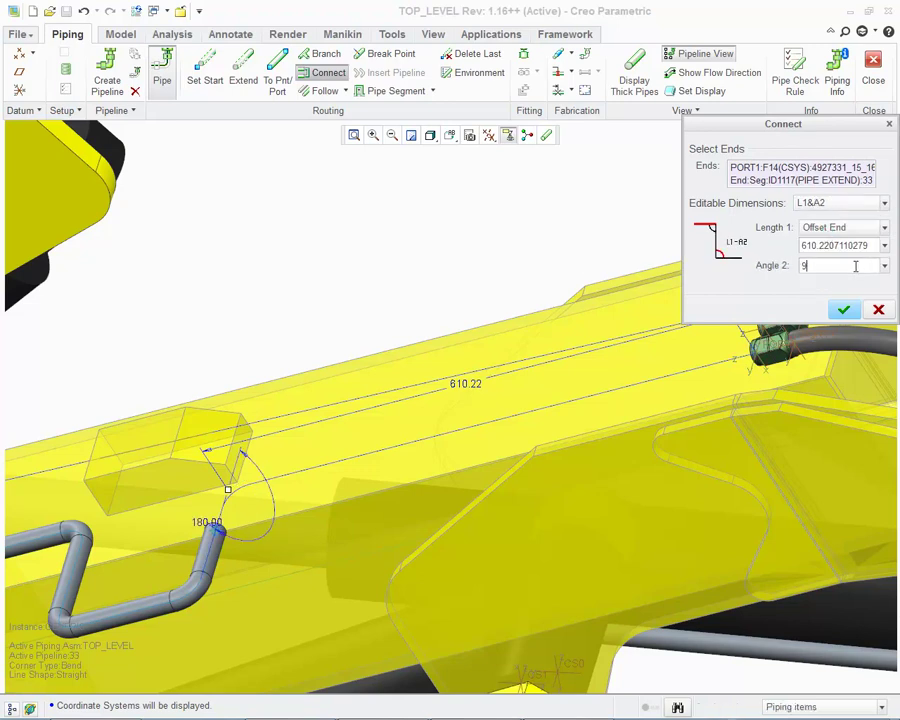
pyautogui.write('90')
pyautogui.press('Return')
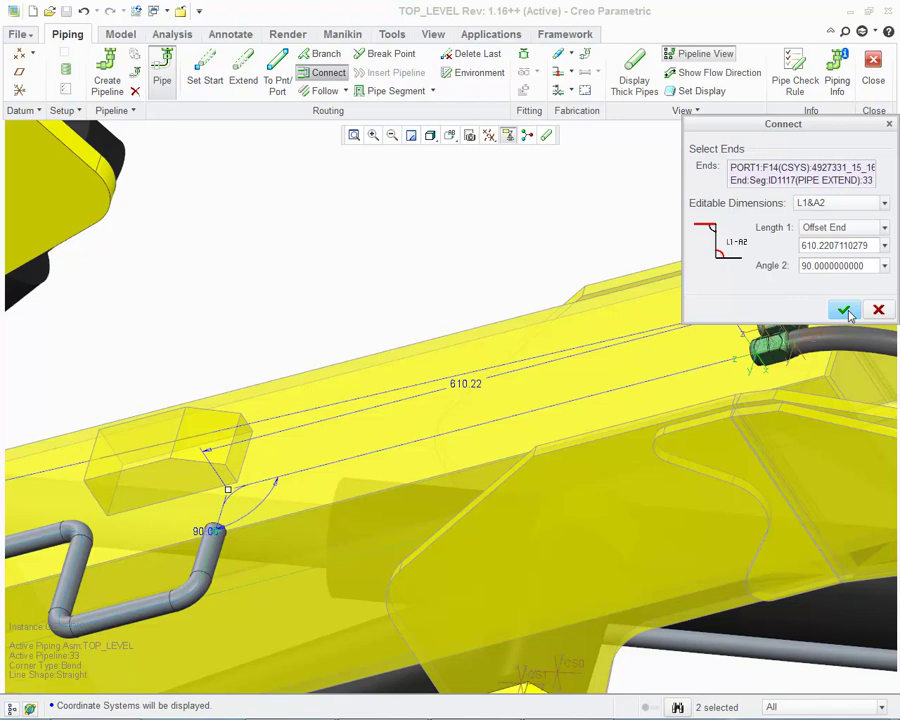
pyautogui.click(846, 312)
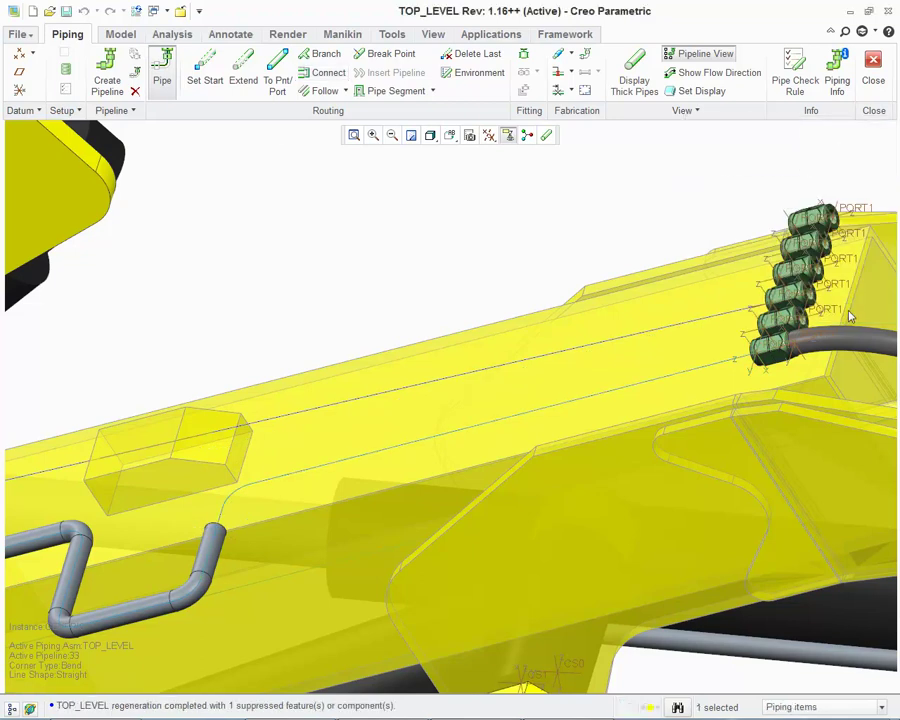
# Regenerate, exit routing, and bring the upper pipeline crossing the box obstacle into view.
pyautogui.click(134, 11)
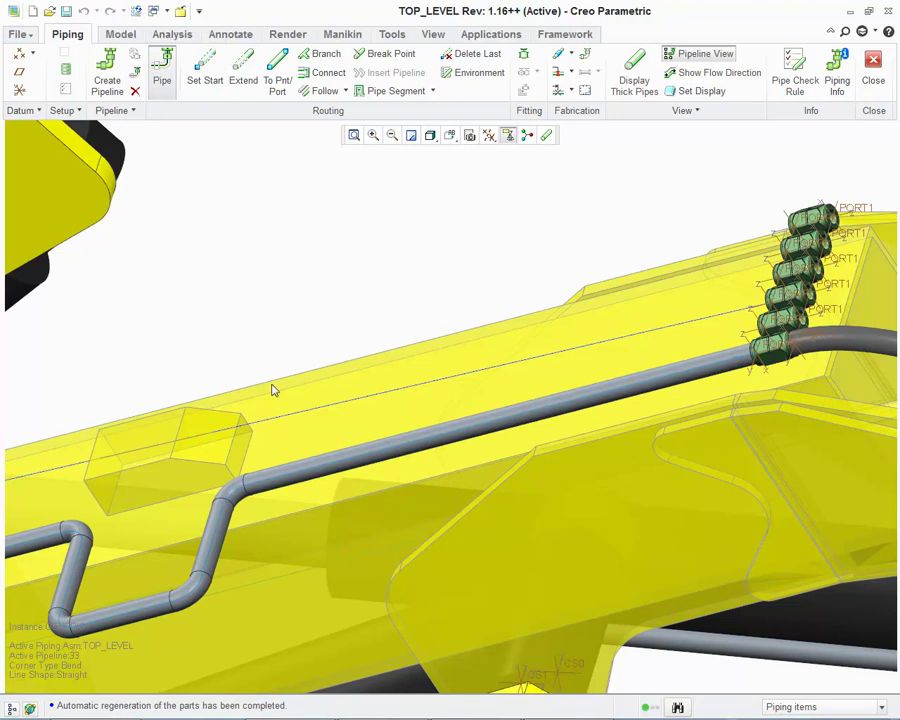
pyautogui.click(161, 78)
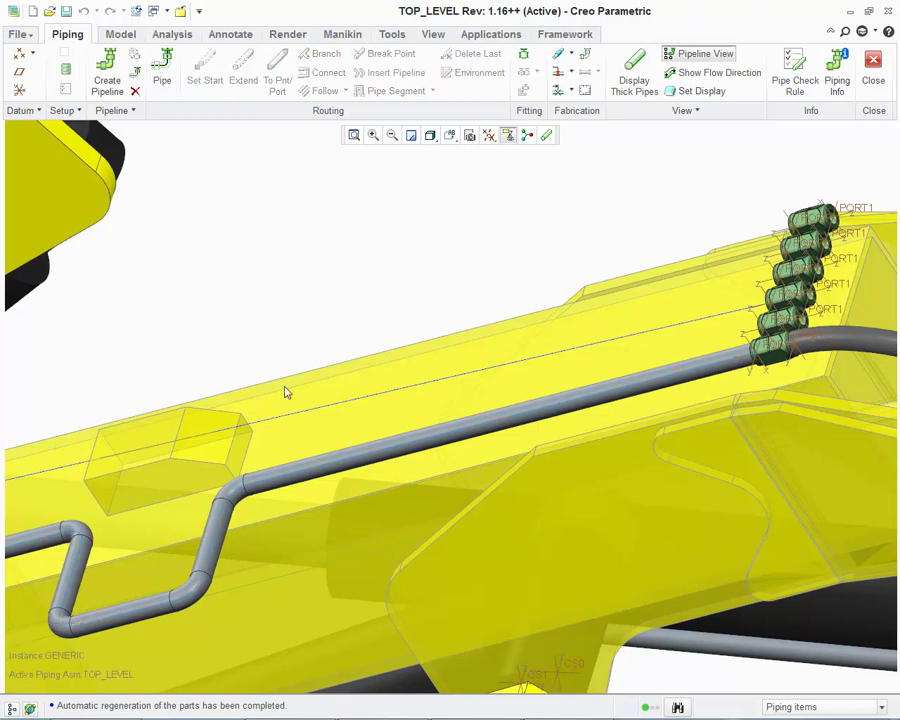
pyautogui.click(288, 418)
pyautogui.moveTo(257, 386); pyautogui.dragTo(452, 476, button='middle')
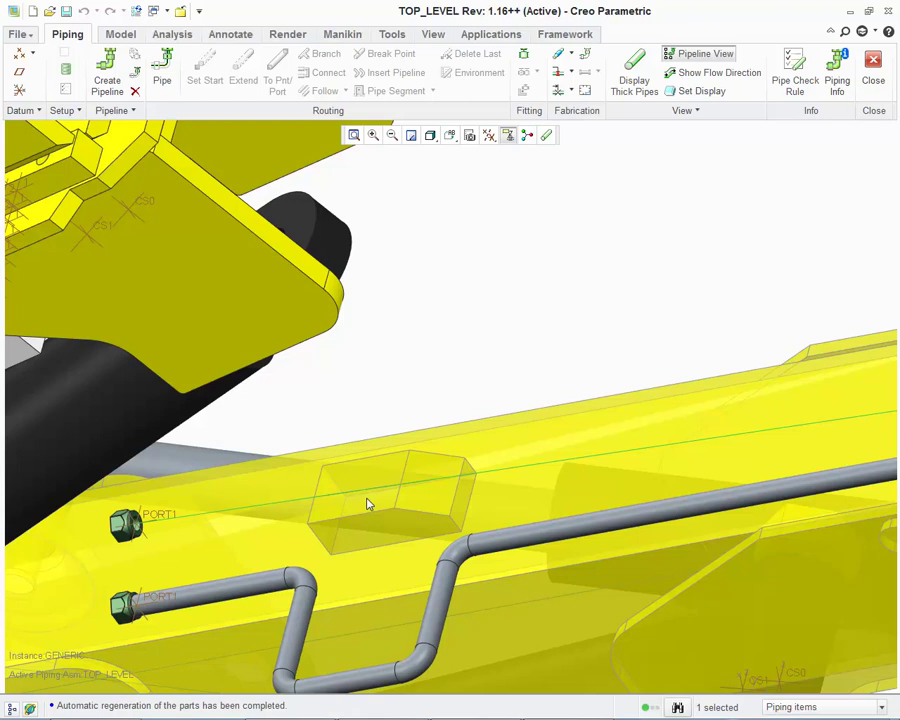
pyautogui.click(547, 137)
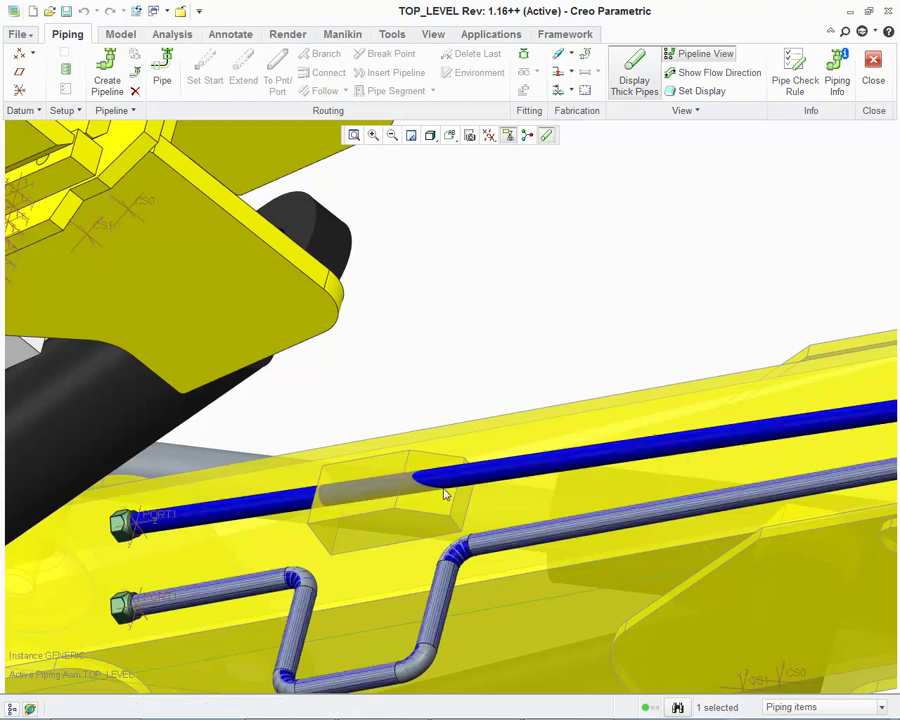
pyautogui.click(547, 136)
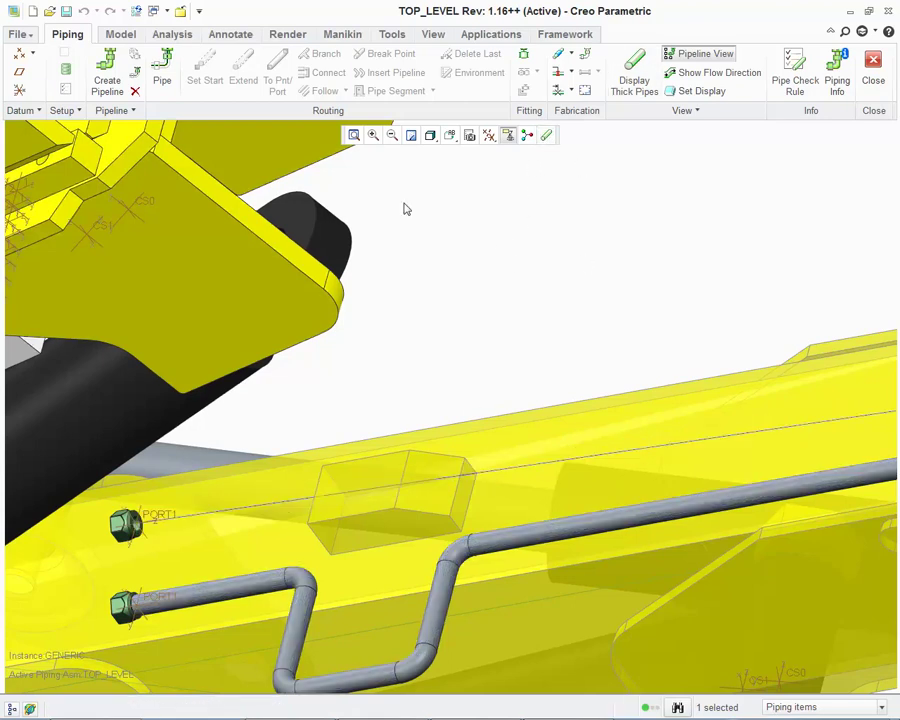
# Add break points at 184.46 and 249.94 on TOP_RUN on either side of the box.
pyautogui.click(162, 72)
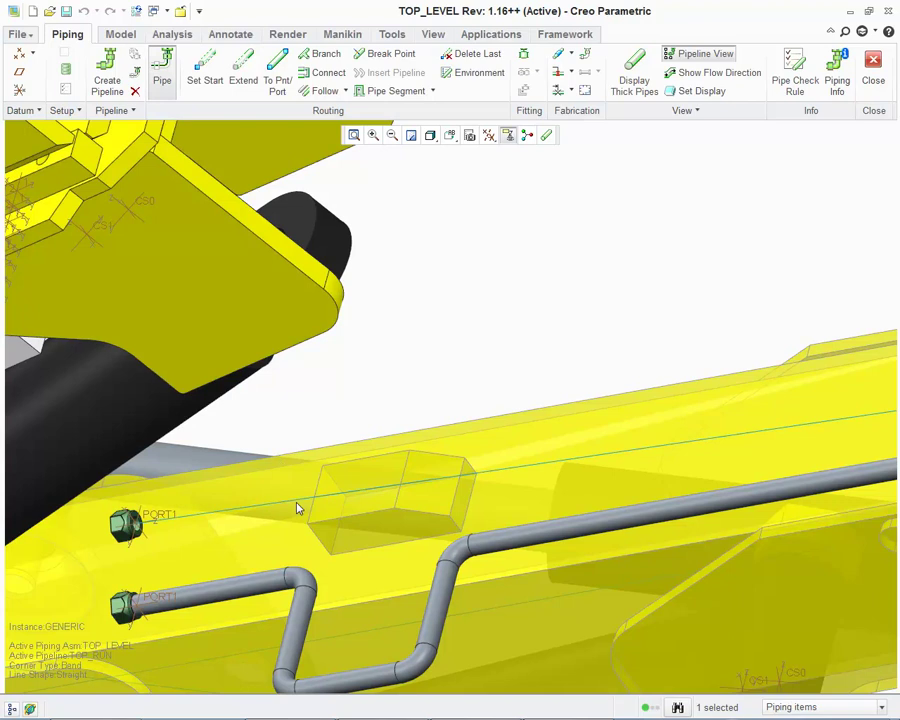
pyautogui.click(384, 54)
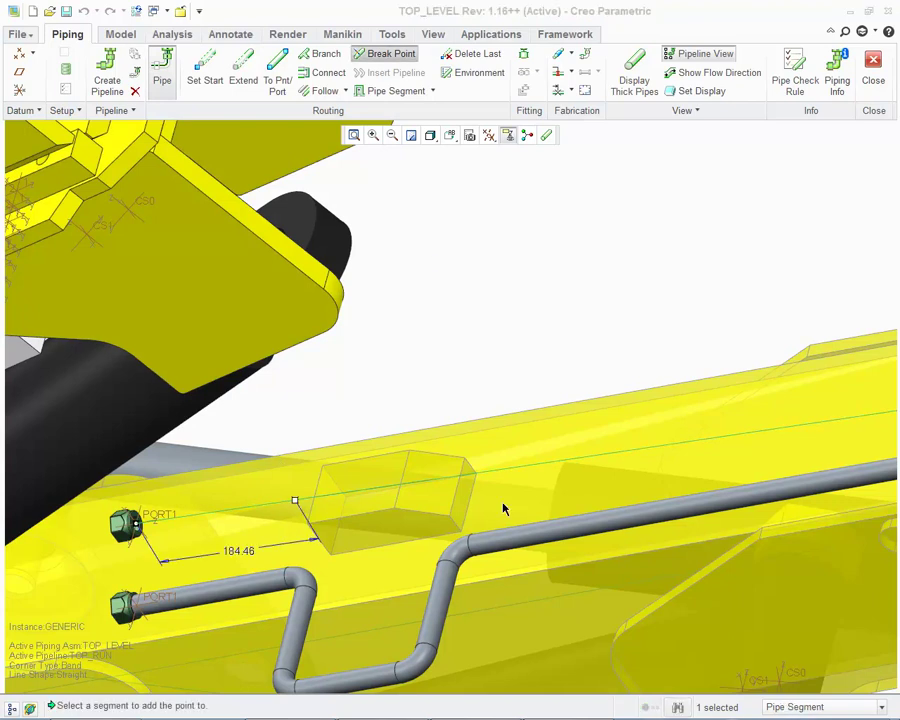
pyautogui.click(233, 537)
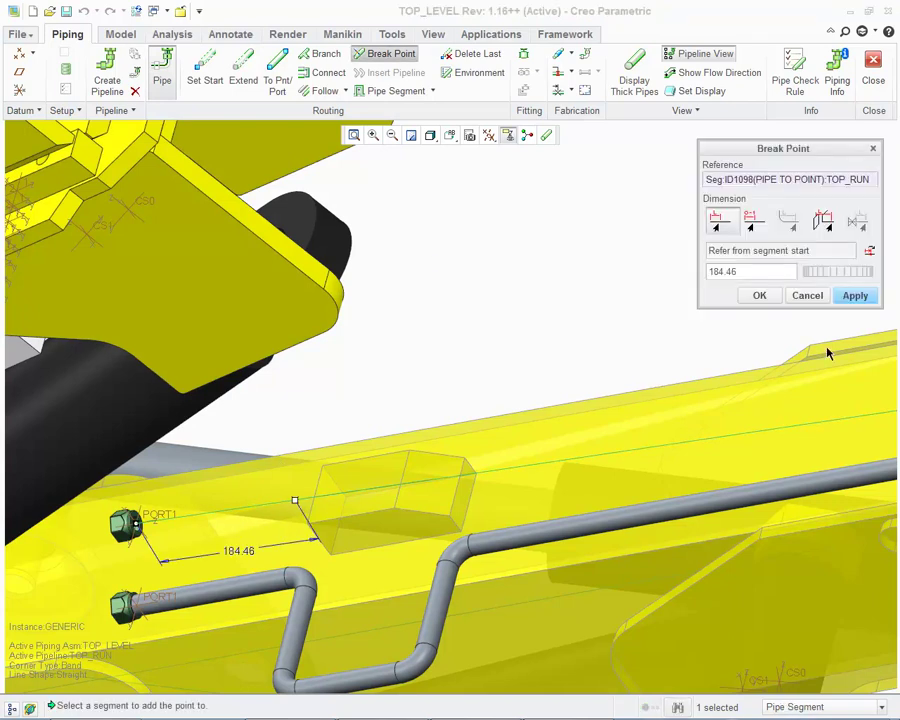
pyautogui.click(855, 295)
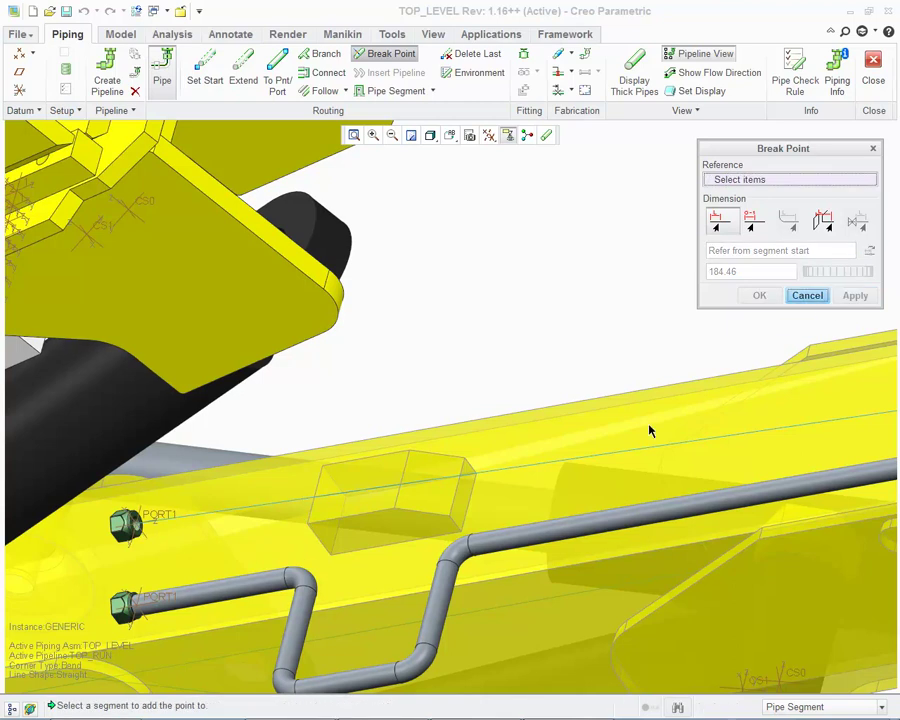
pyautogui.click(511, 472)
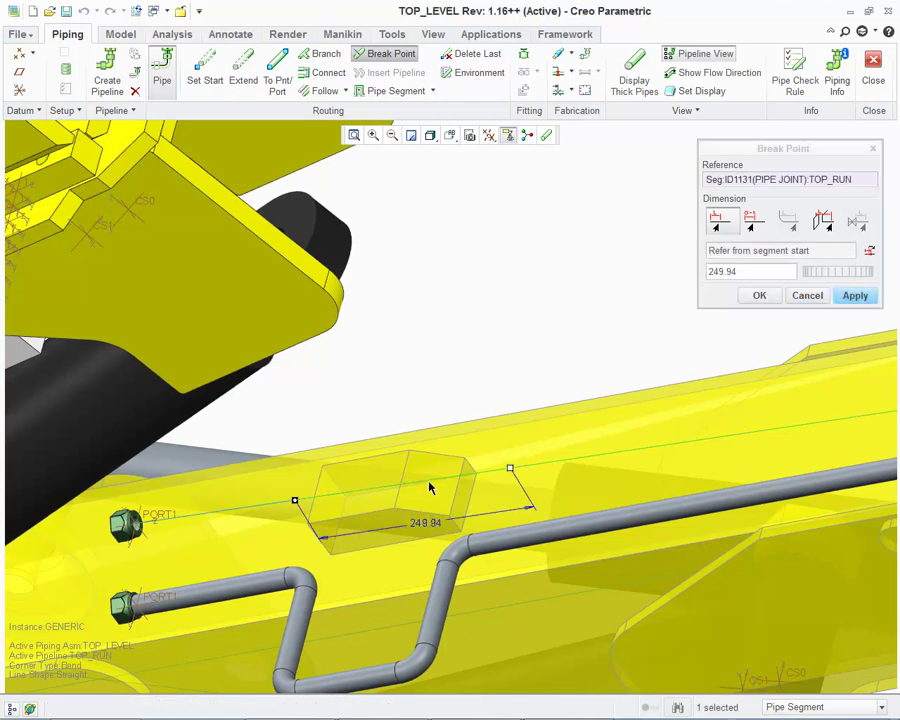
pyautogui.click(757, 296)
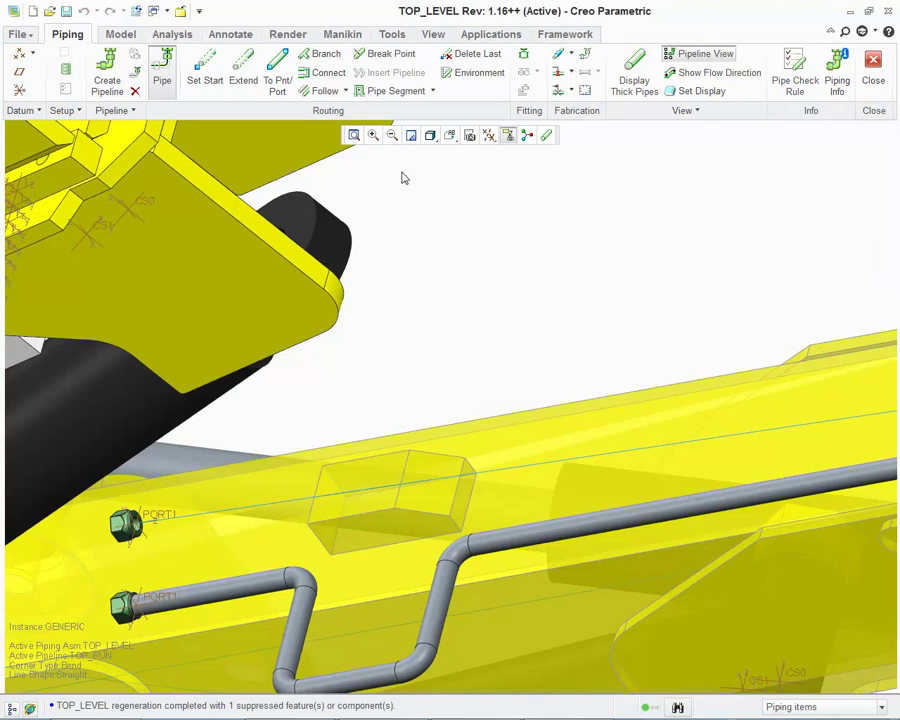
pyautogui.click(395, 92)
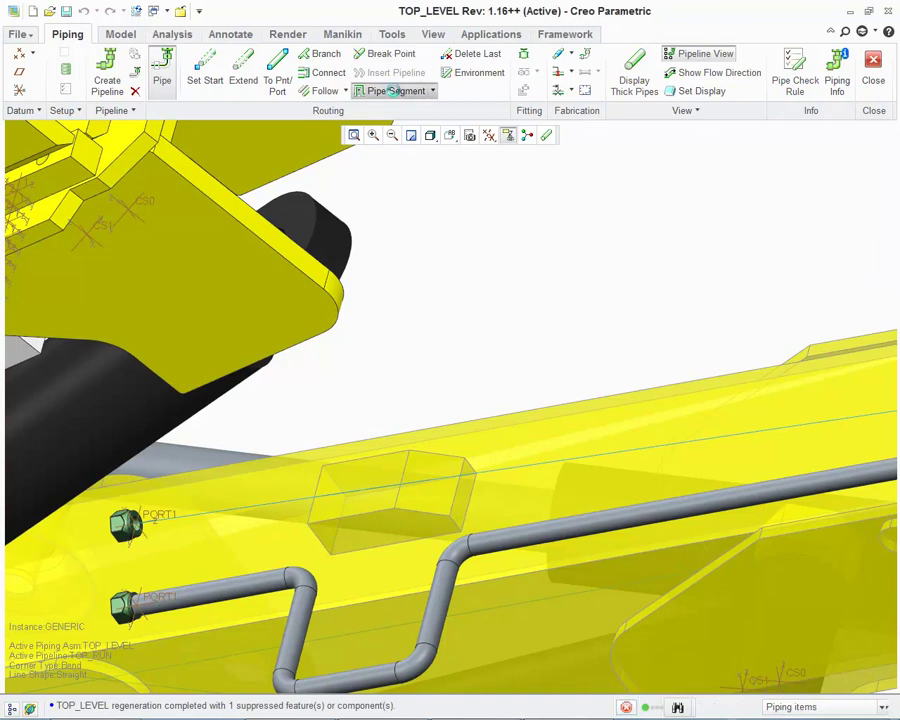
# Offset the TOP_RUN segment between the break points by 71.50 in the next direction.
pyautogui.click(379, 489)
pyautogui.moveTo(297, 502); pyautogui.dragTo(337, 573)
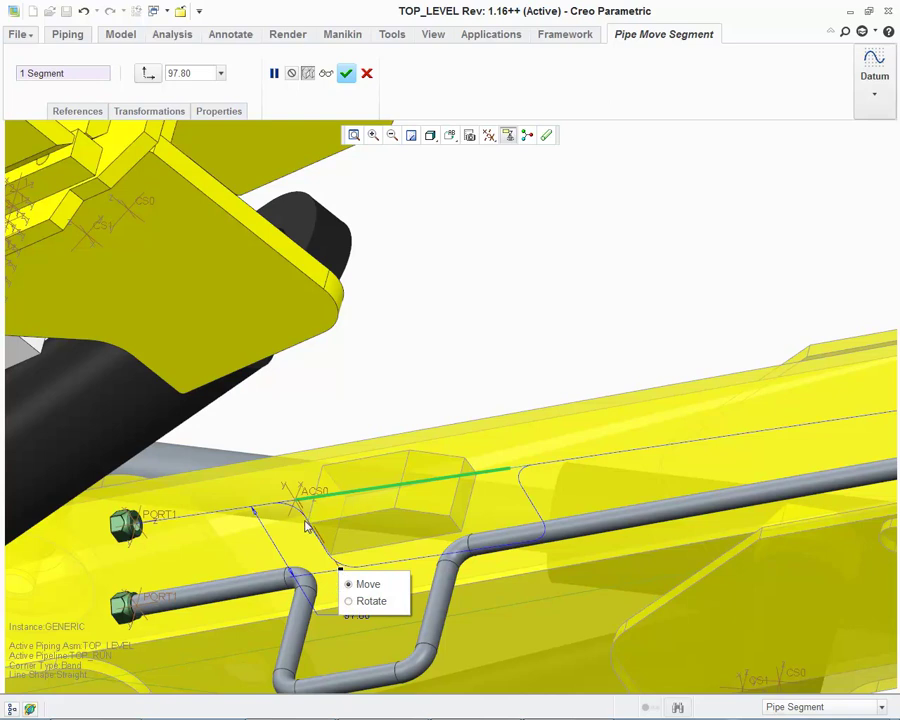
pyautogui.rightClick(304, 534)
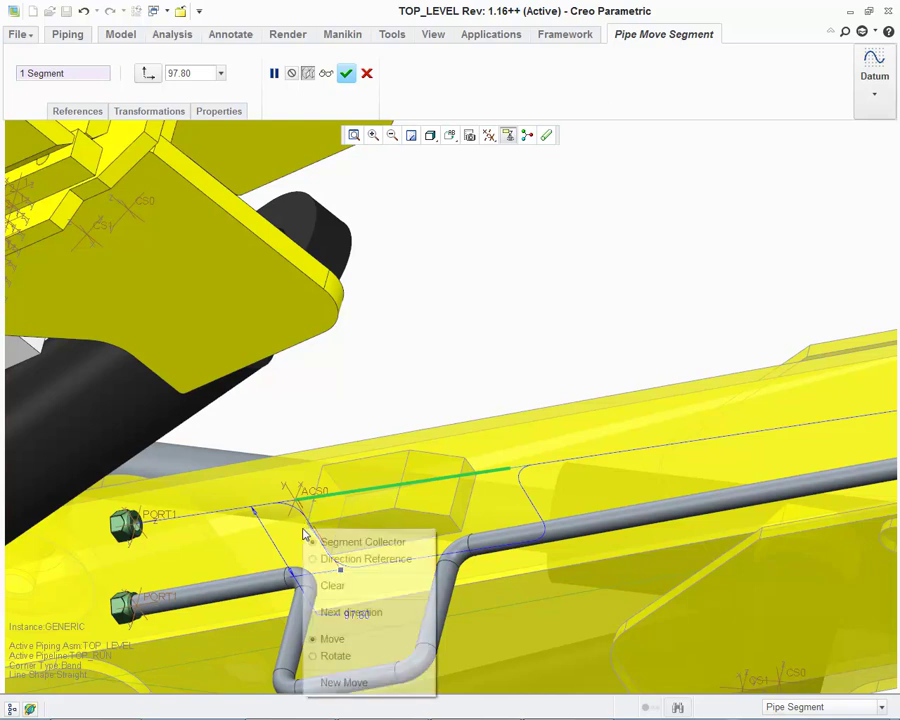
pyautogui.click(342, 612)
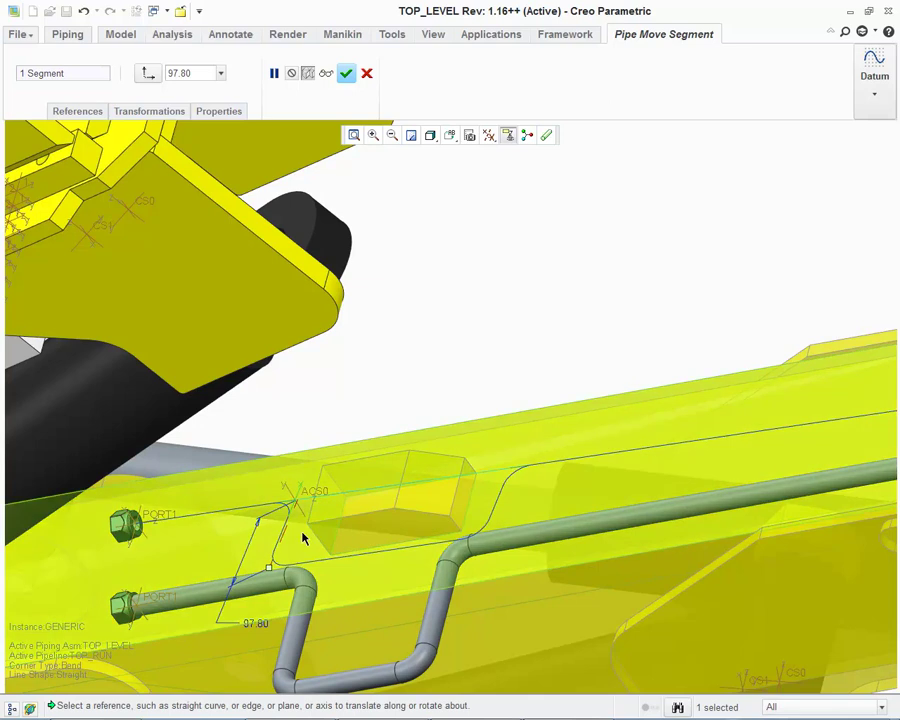
pyautogui.moveTo(277, 566)
pyautogui.mouseDown()
pyautogui.moveTo(269, 568)
pyautogui.moveTo(278, 552)
pyautogui.mouseUp()
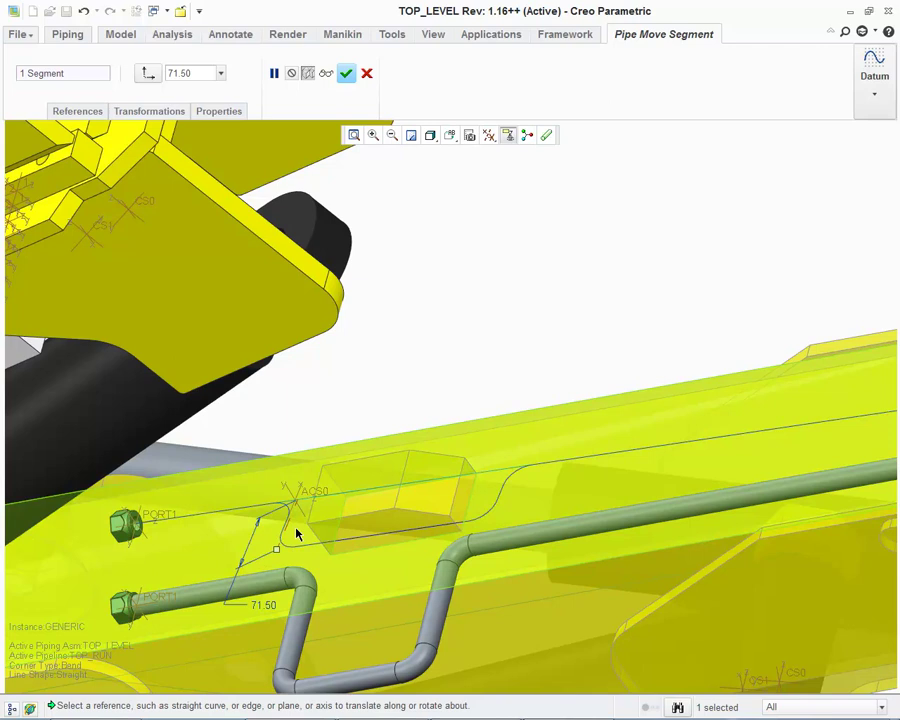
# Add a rotation of about 329° about the ACS0 Z axis and apply the segment moves.
pyautogui.rightClick(297, 533)
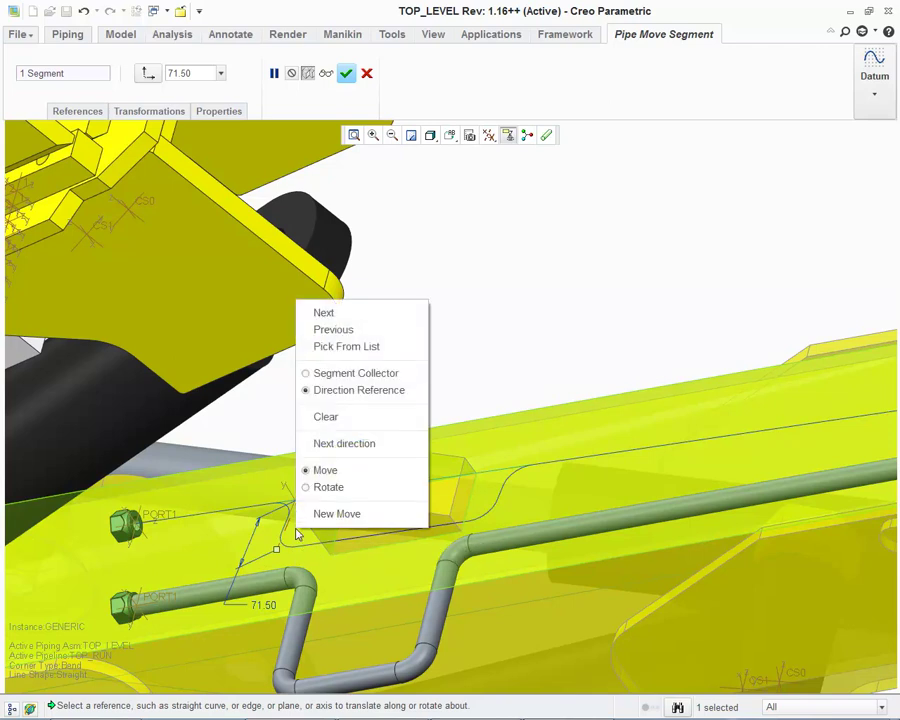
pyautogui.click(311, 521)
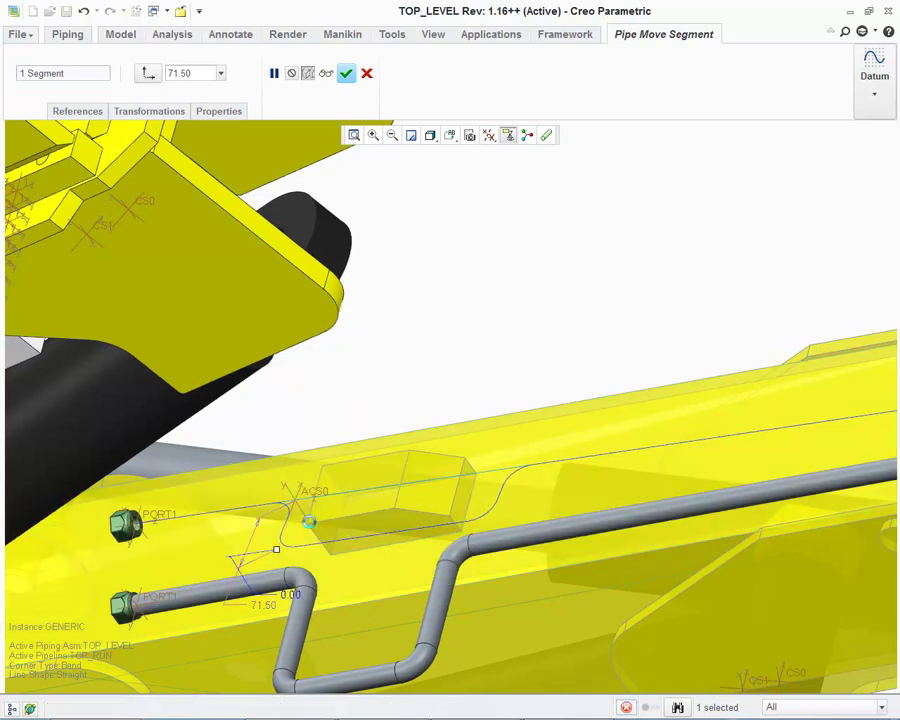
pyautogui.rightClick(297, 538)
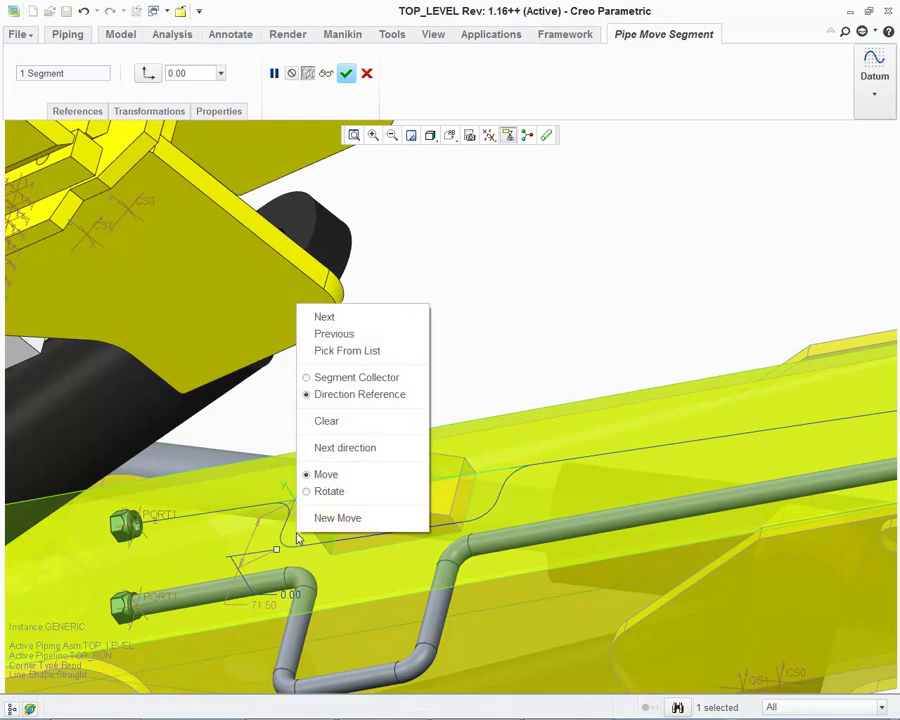
pyautogui.click(330, 492)
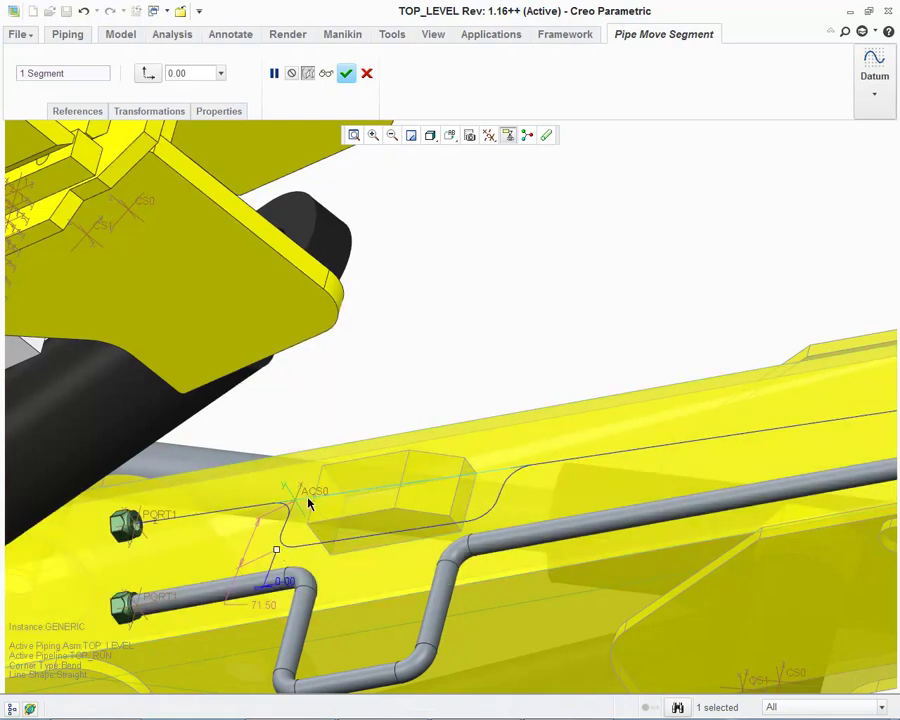
pyautogui.click(309, 505)
pyautogui.moveTo(277, 546)
pyautogui.mouseDown()
pyautogui.moveTo(267, 476)
pyautogui.moveTo(275, 494)
pyautogui.moveTo(267, 526)
pyautogui.mouseUp()
pyautogui.click(346, 73)
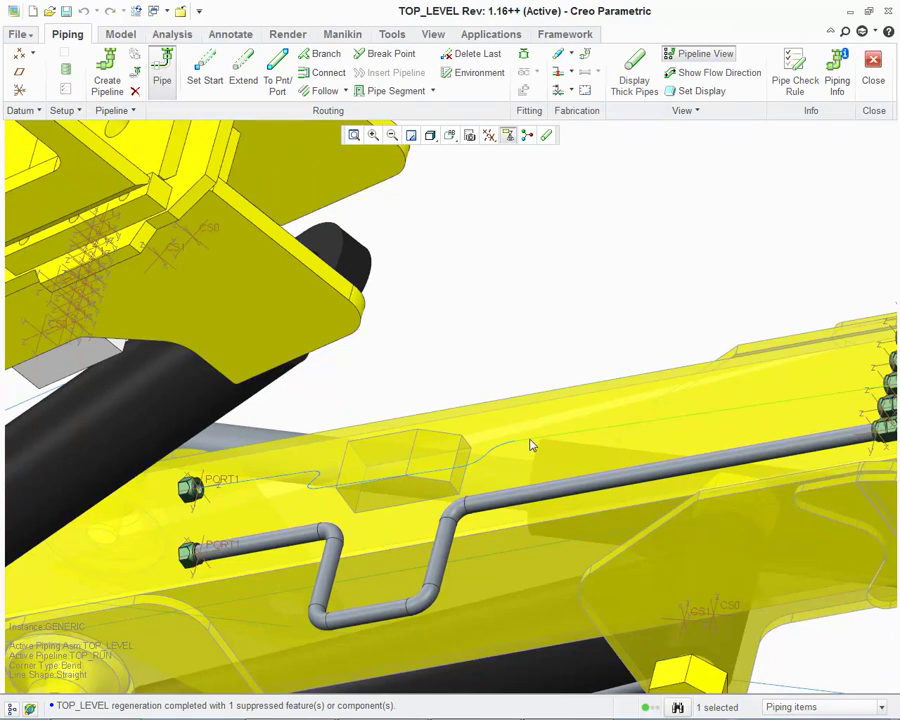
# Make the rerouted TOP_RUN pipeline solid with Solid > Create.
pyautogui.rightClick(531, 445)
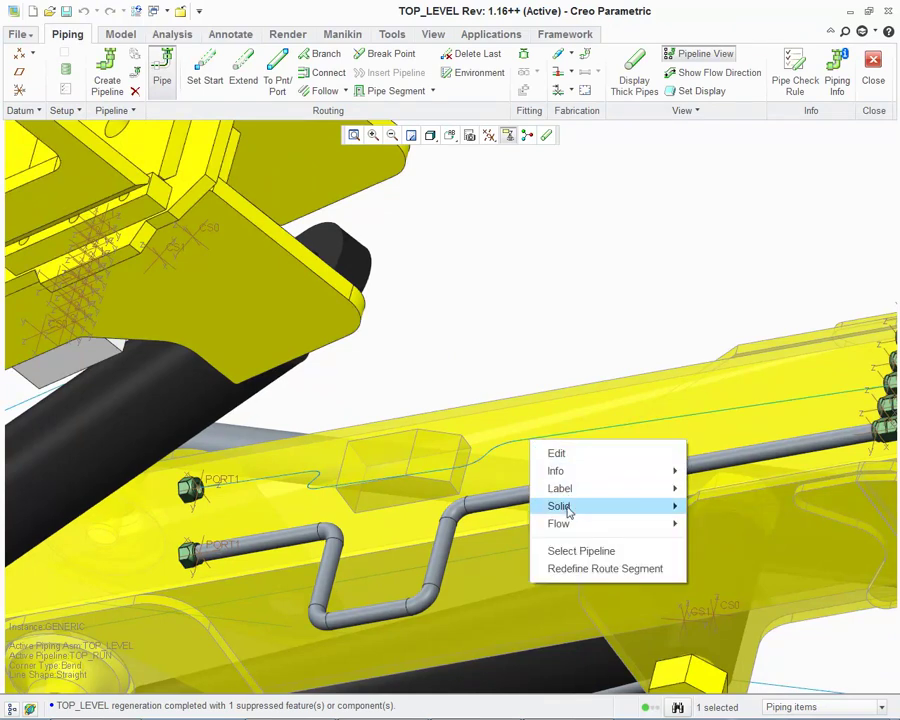
pyautogui.moveTo(569, 507)
pyautogui.click(712, 516)
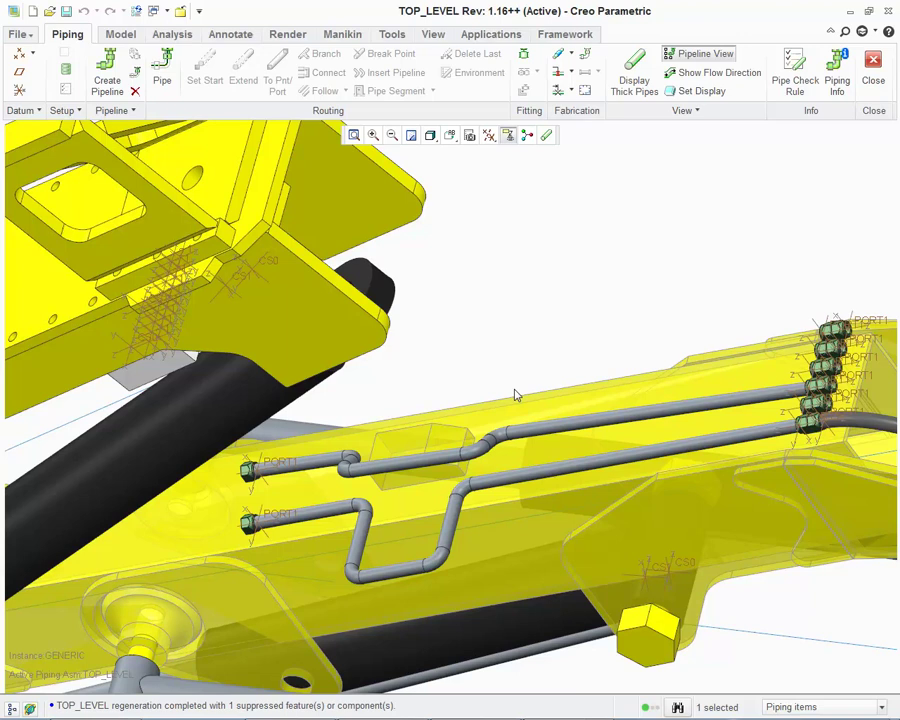
# Generate an Output $$$ piping report for the TOP_RUN segment, referenced to the port CSYS, and write TOP_RUN0001.$$$.1.
pyautogui.click(837, 80)
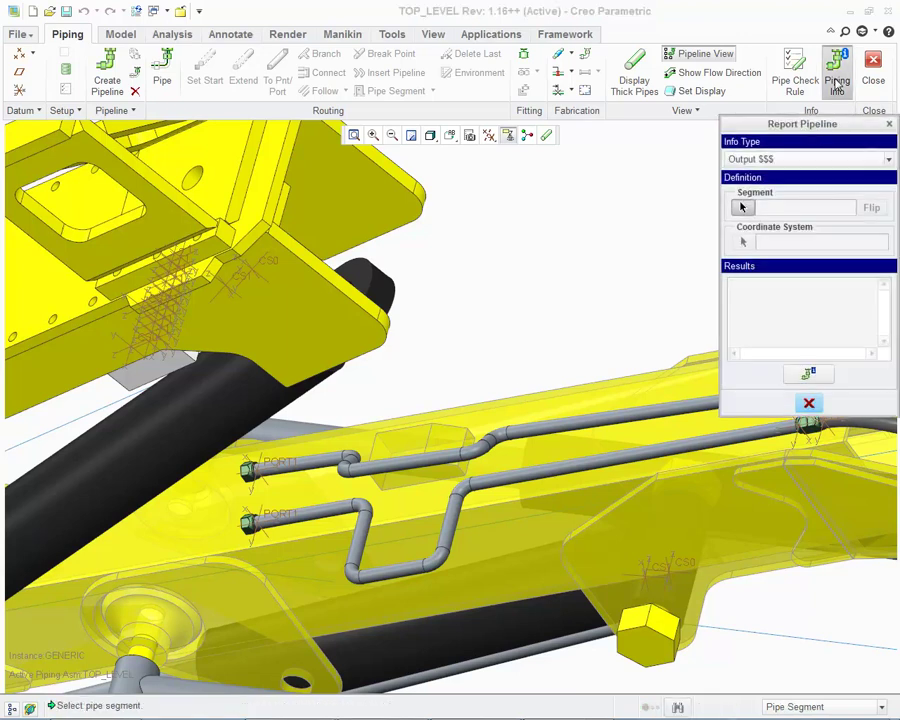
pyautogui.click(801, 159)
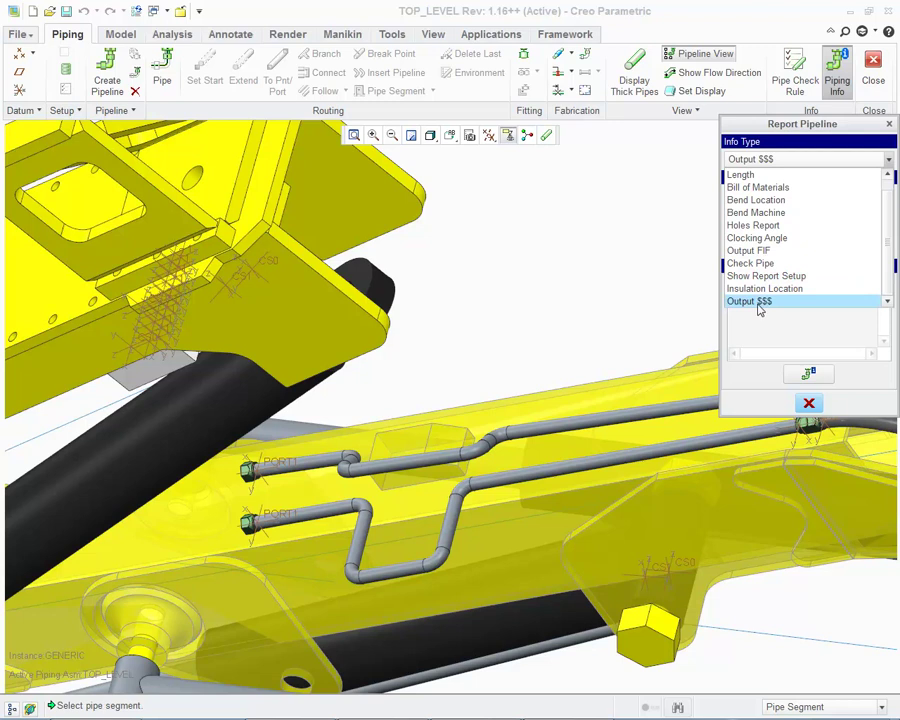
pyautogui.click(757, 304)
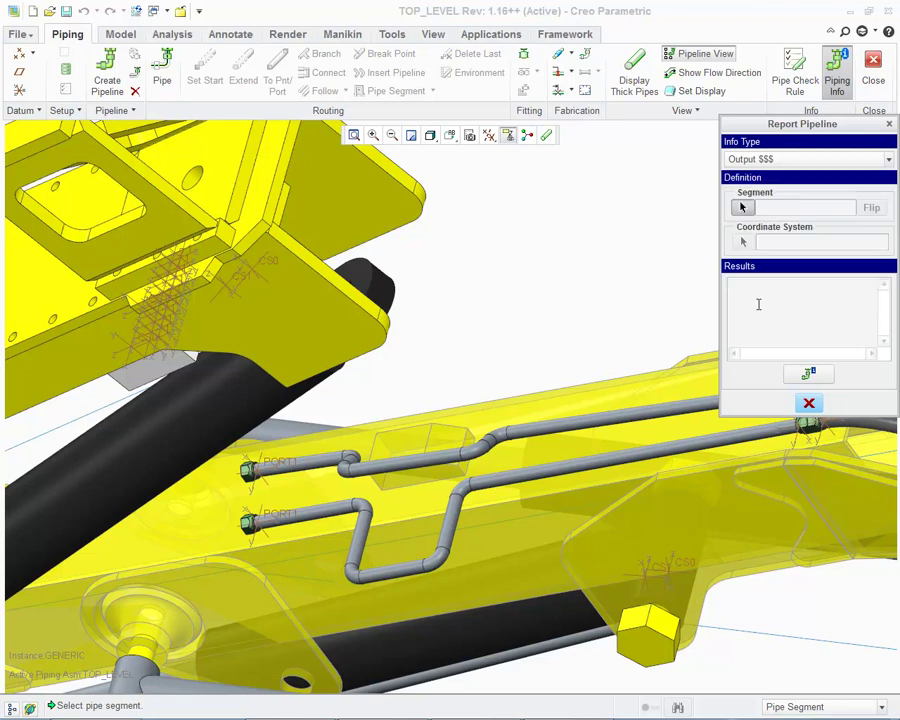
pyautogui.click(316, 469)
pyautogui.click(277, 467)
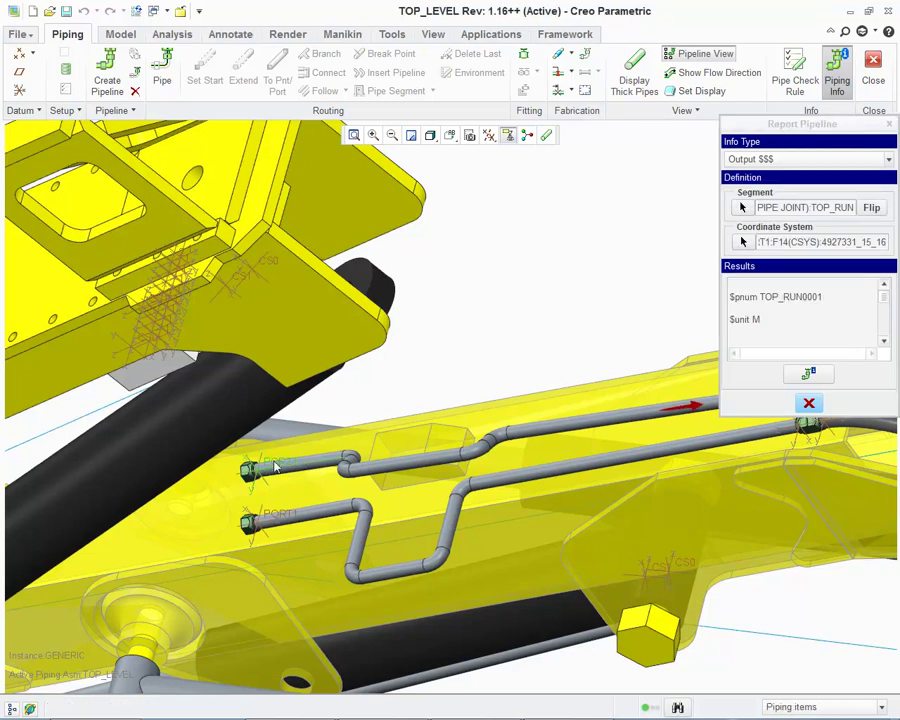
pyautogui.click(810, 374)
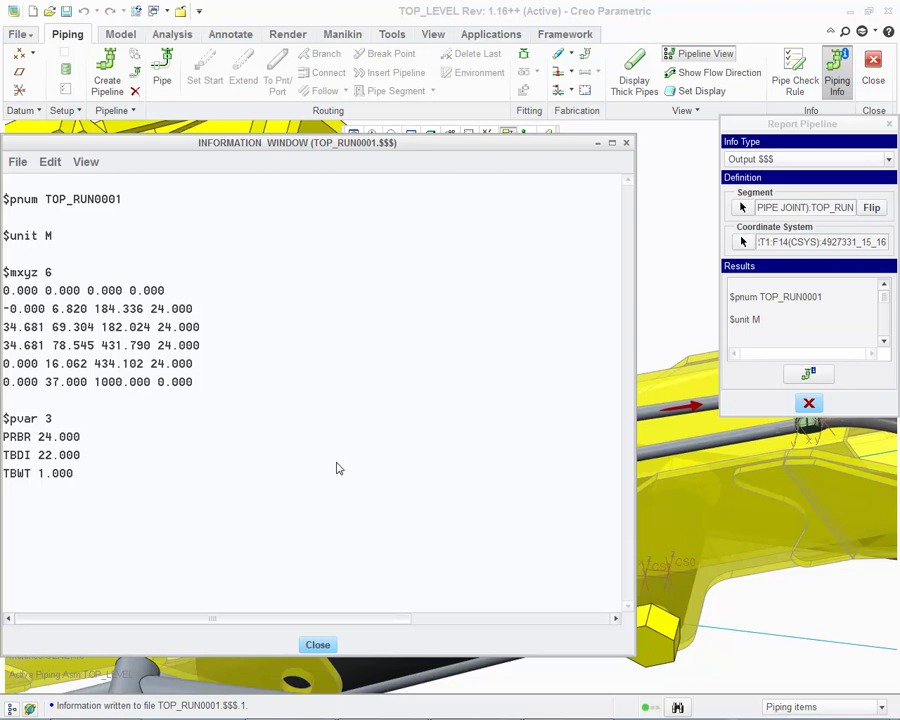
pyautogui.click(318, 645)
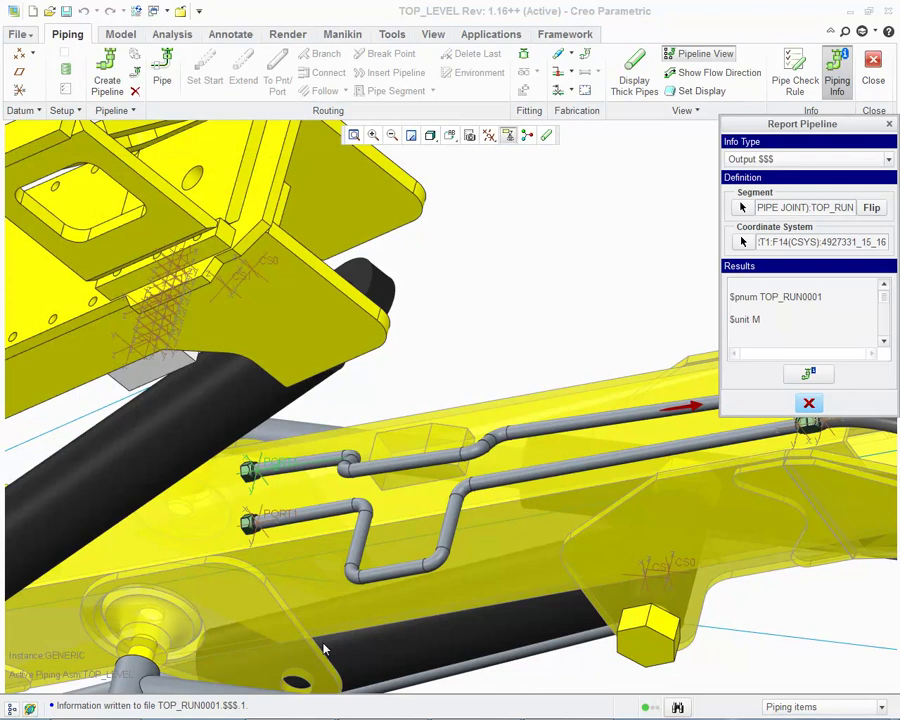